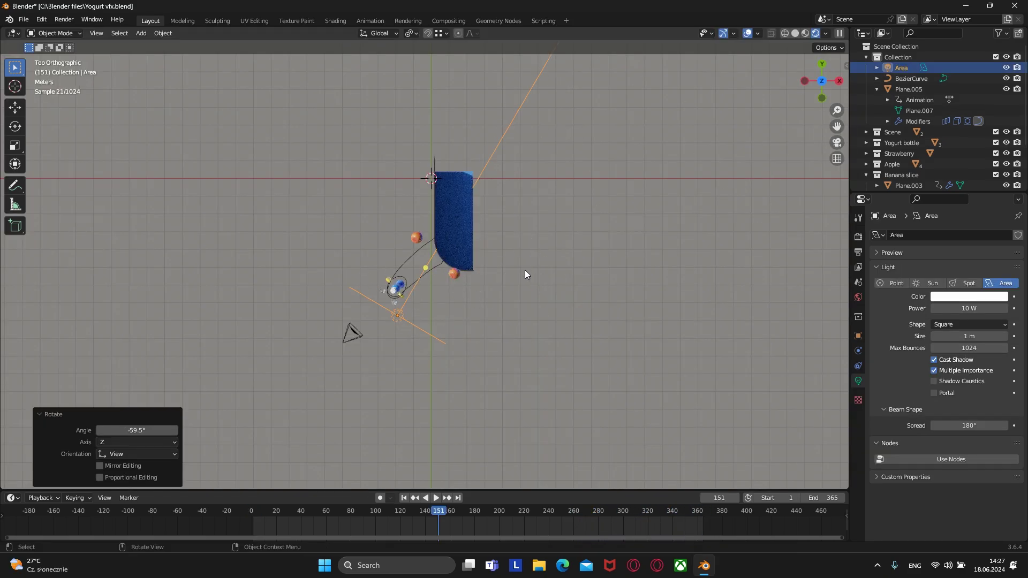
# Move the area light about 0.57 m along X and -1.30 m along Y in top view, and check it through the camera.
pyautogui.press('g')
pyautogui.click(499, 287)
pyautogui.press('KP_0')
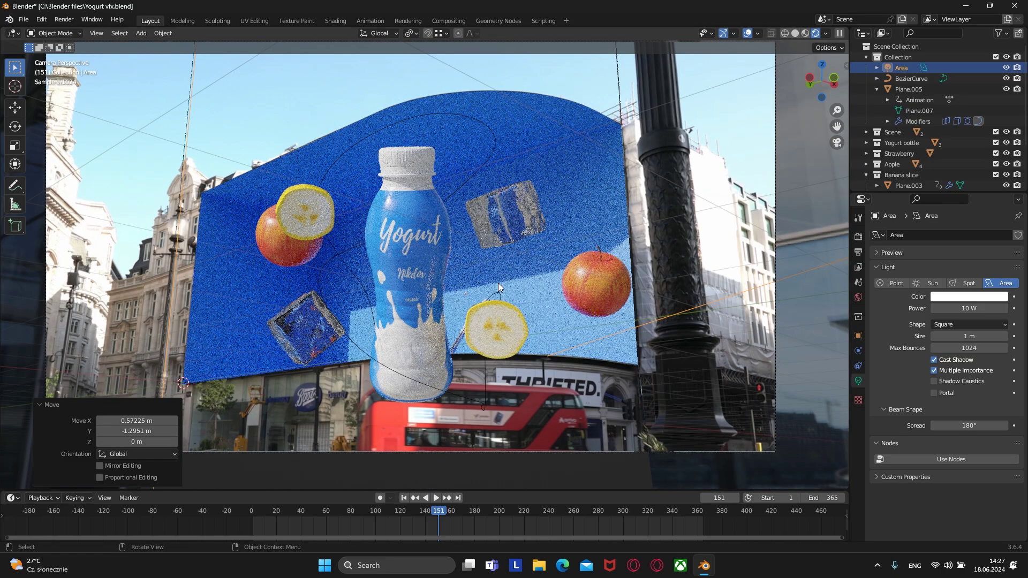
pyautogui.moveTo(498, 282); pyautogui.dragTo(448, 284, button='middle')
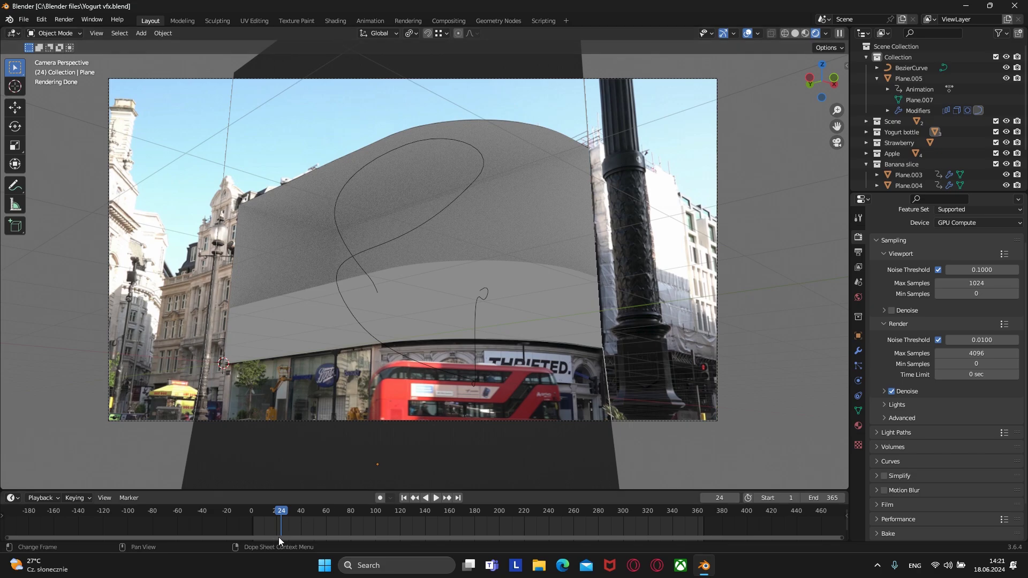
# At frame 151, set the world background colour to an Environment Texture and load the brown_photostudio_02_4k.exr image.
pyautogui.click(439, 512)
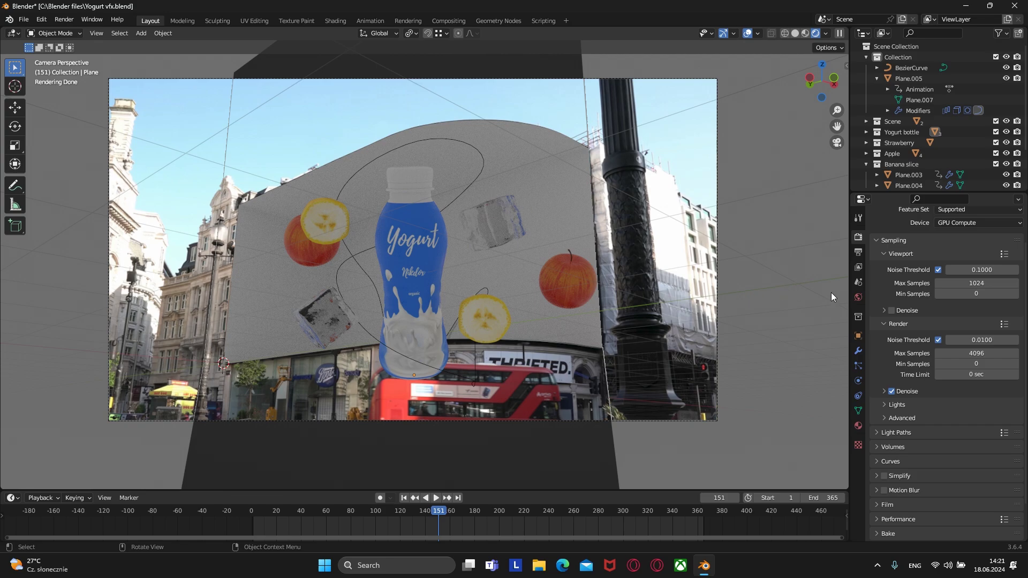
pyautogui.click(857, 298)
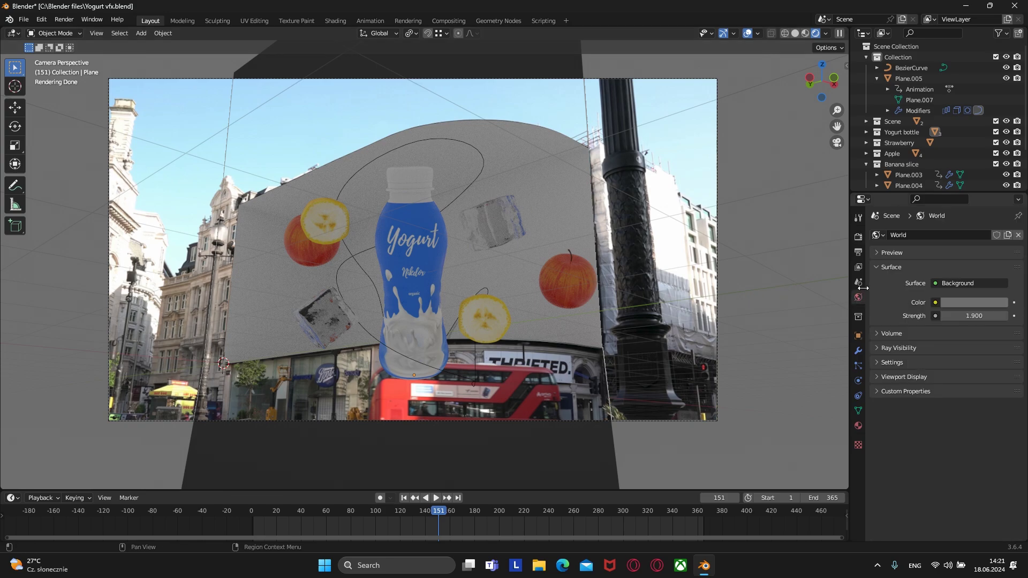
pyautogui.click(935, 302)
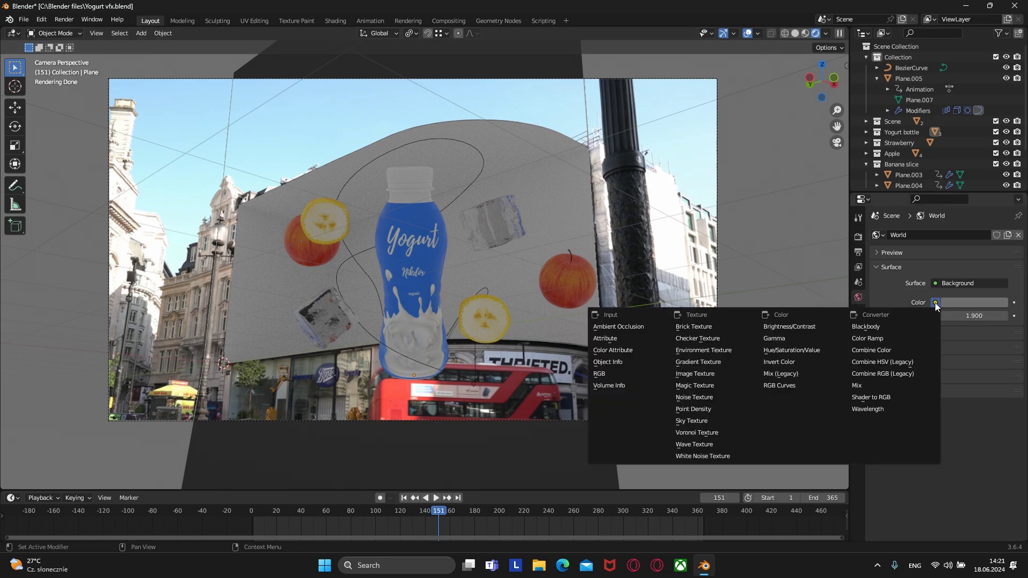
pyautogui.click(707, 349)
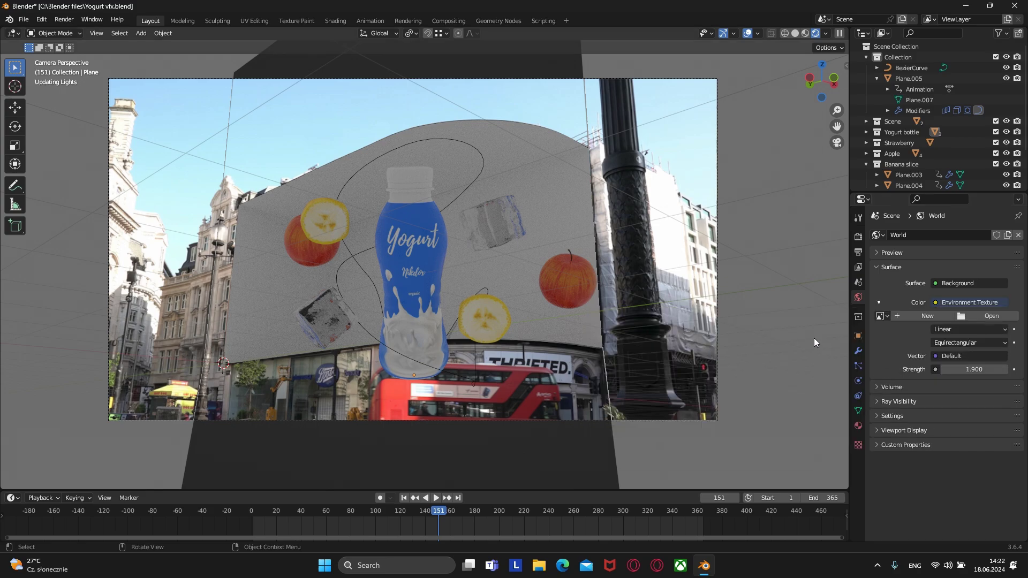
pyautogui.click(988, 315)
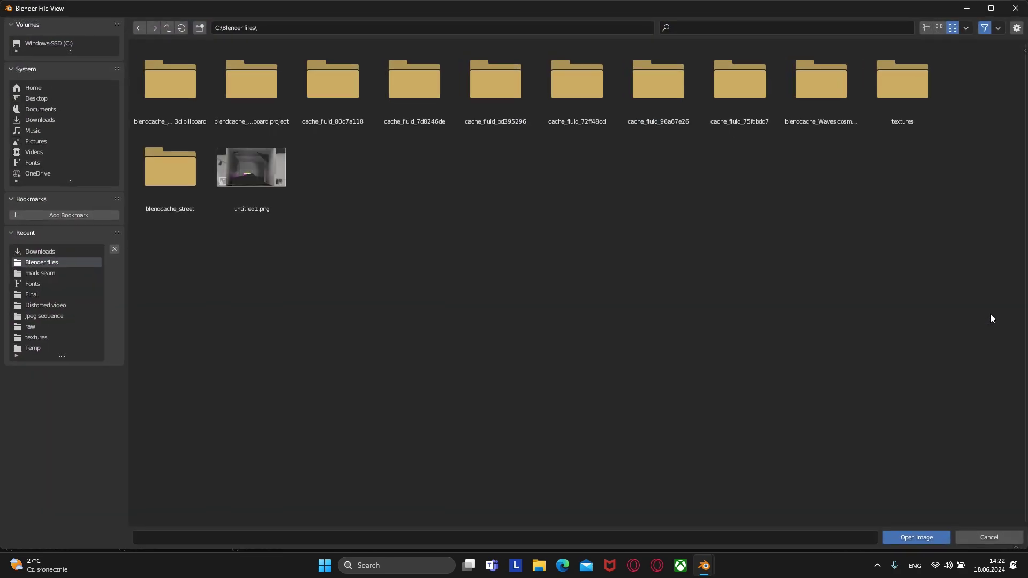
pyautogui.doubleClick(811, 80)
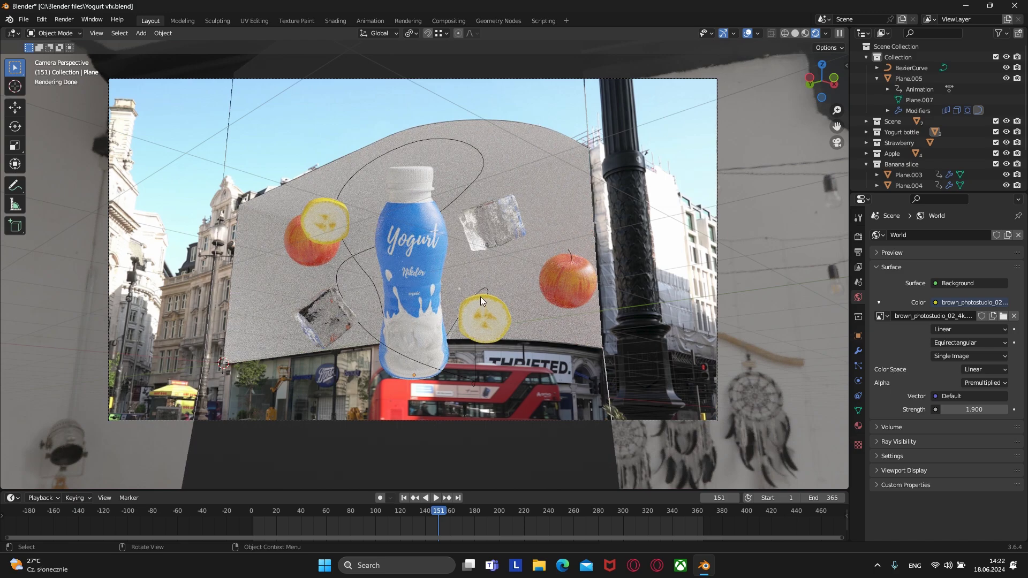
pyautogui.hotkey('ctrl', 'z')
# Switch to the Shading workspace and display the World node tree in the Shader Editor.
pyautogui.click(335, 21)
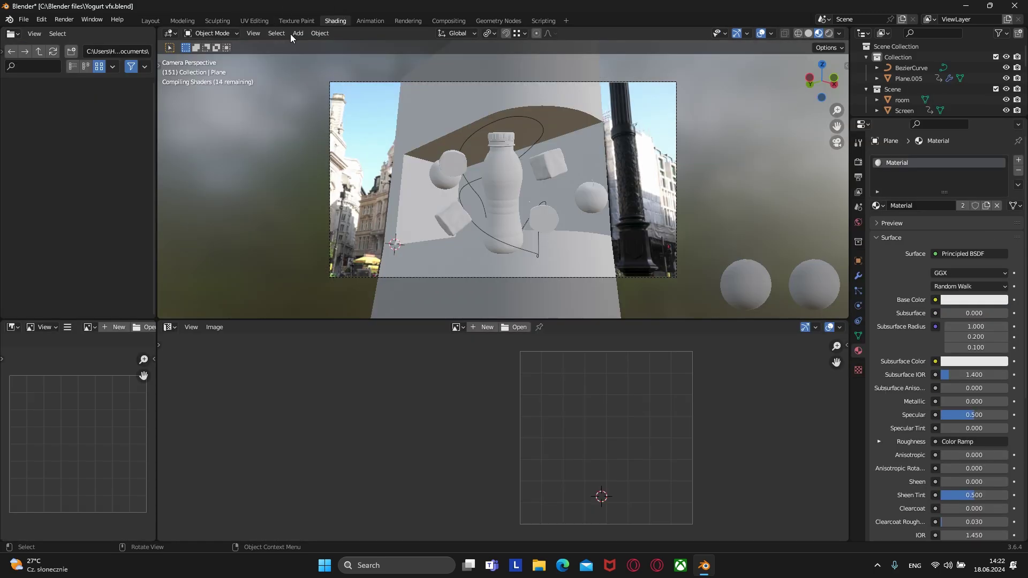
pyautogui.scroll(2, 524, 216)
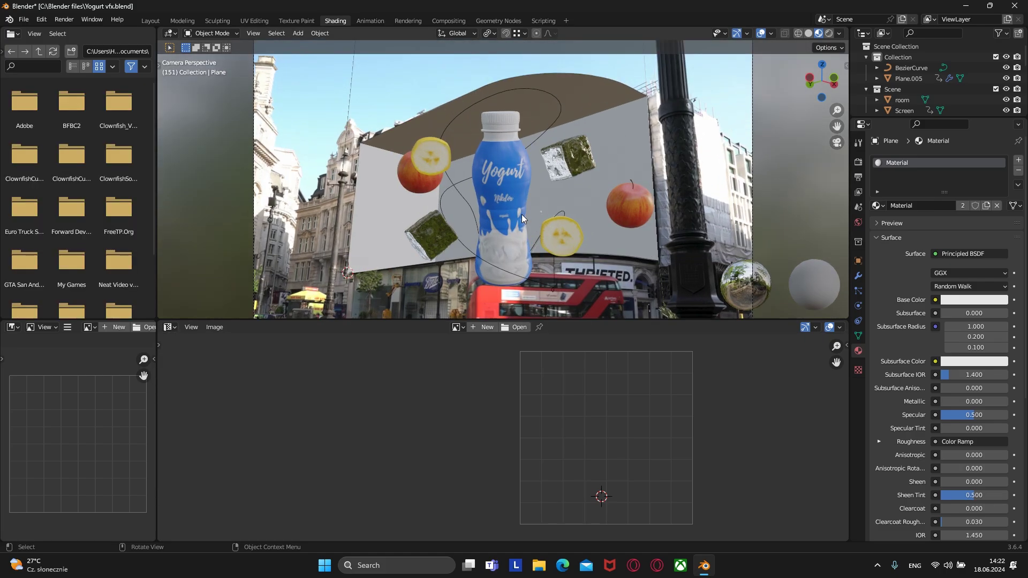
pyautogui.click(170, 327)
pyautogui.click(200, 426)
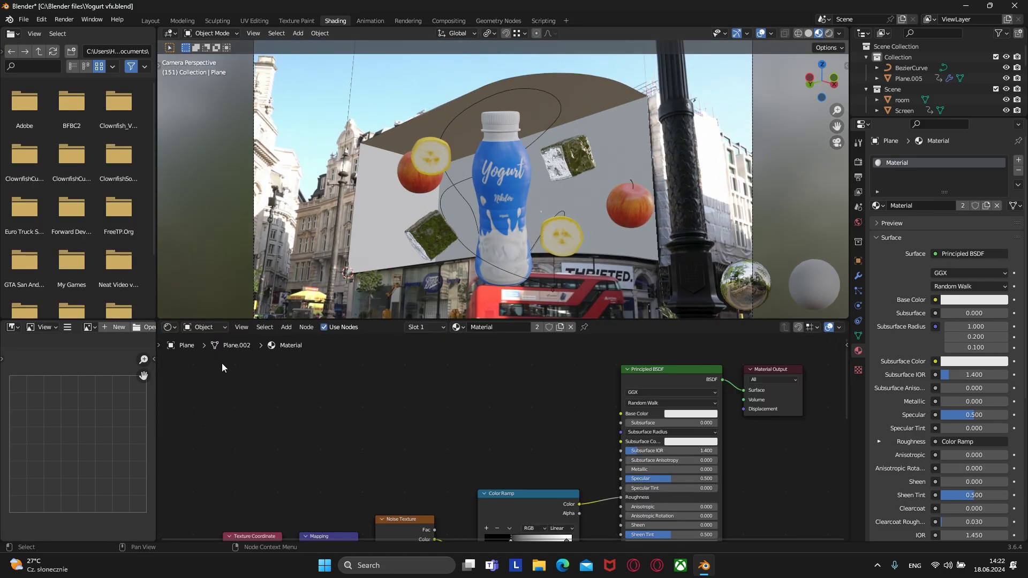
pyautogui.click(213, 327)
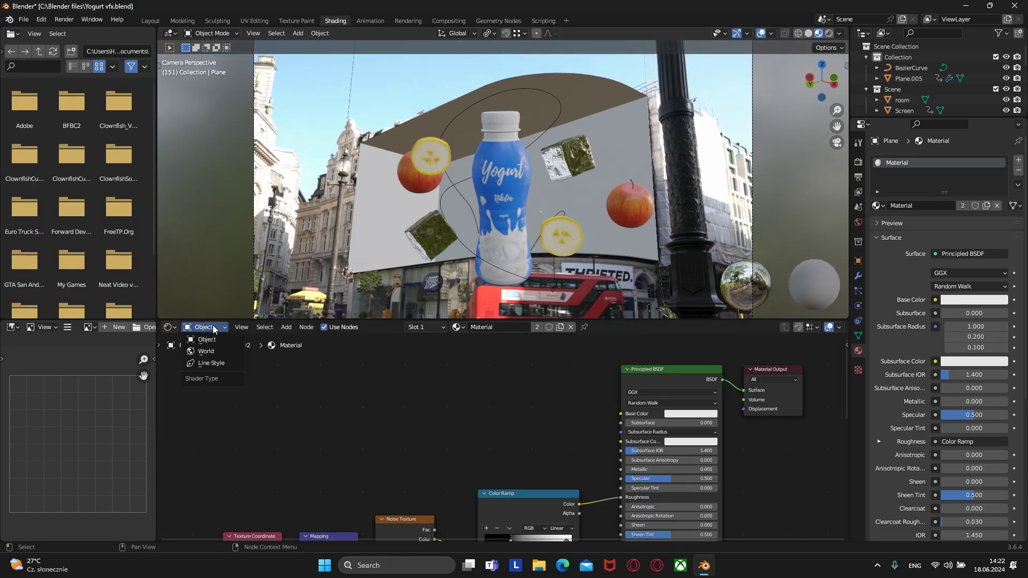
pyautogui.click(207, 352)
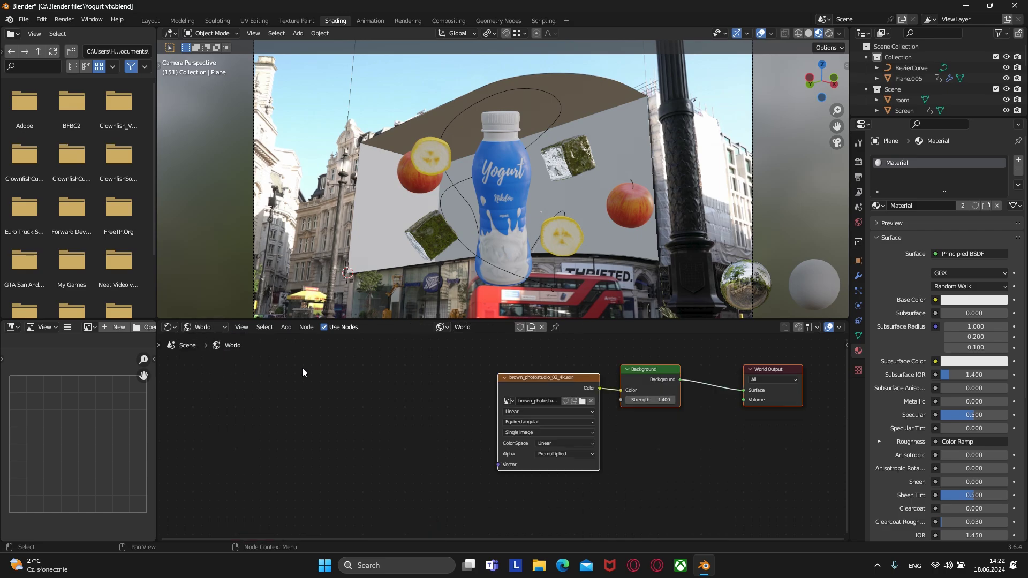
# Add Texture Coordinate and Mapping nodes to the environment texture and place the pair further away from the texture node.
pyautogui.click(533, 379)
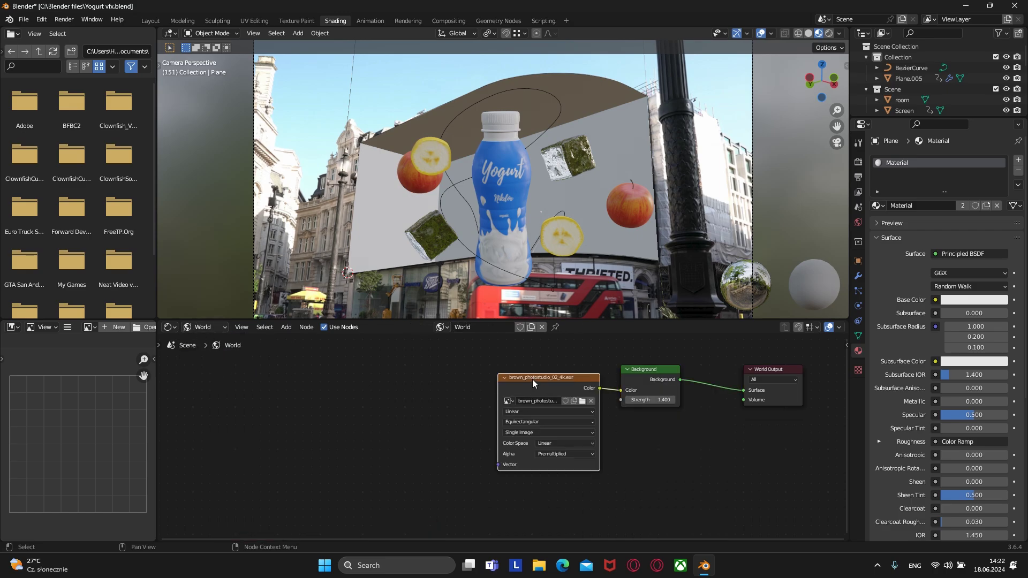
pyautogui.press('ctrl')
pyautogui.hotkey('ctrl', 't')
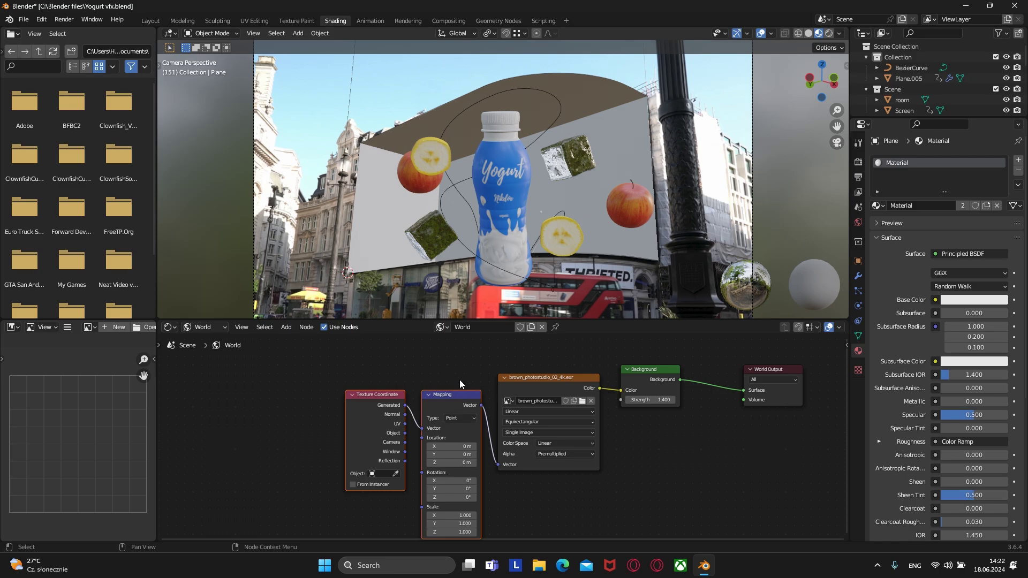
pyautogui.moveTo(289, 368); pyautogui.dragTo(458, 396)
pyautogui.press('g')
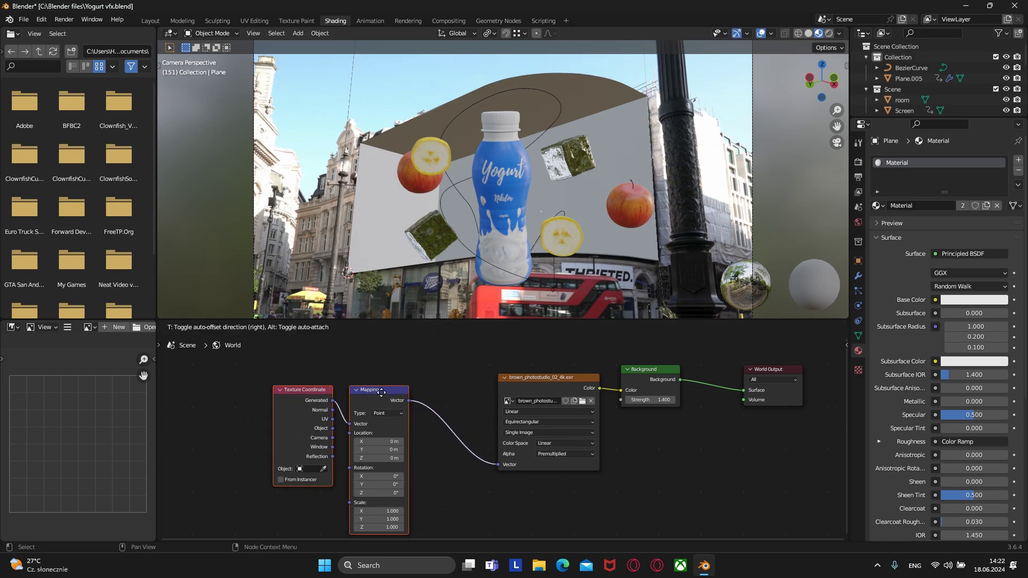
pyautogui.click(434, 370)
# Show the scene in rendered shading and adjust the Mapping node's Z rotation to turn the environment.
pyautogui.moveTo(434, 370); pyautogui.dragTo(504, 344, button='middle')
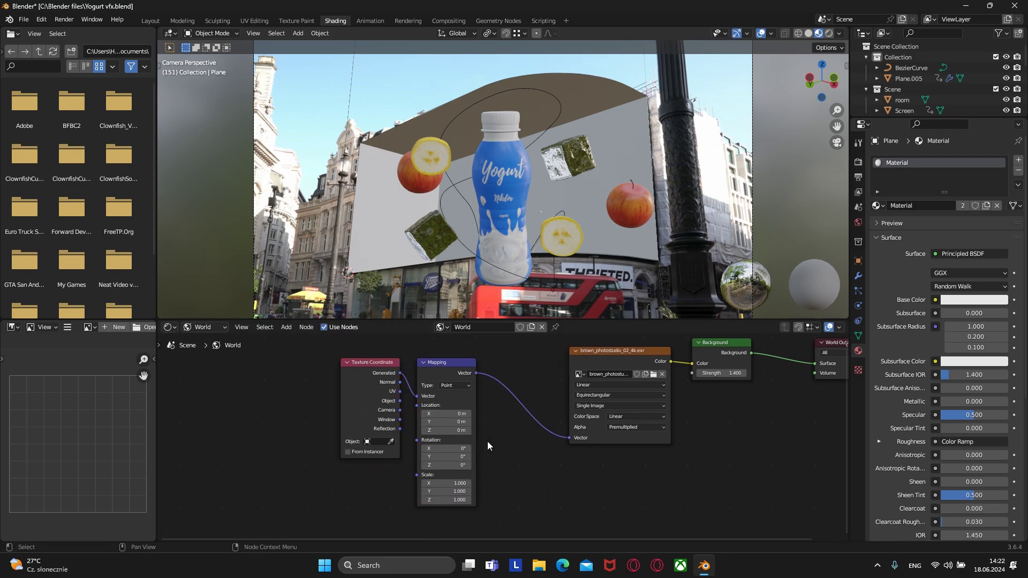
pyautogui.click(830, 34)
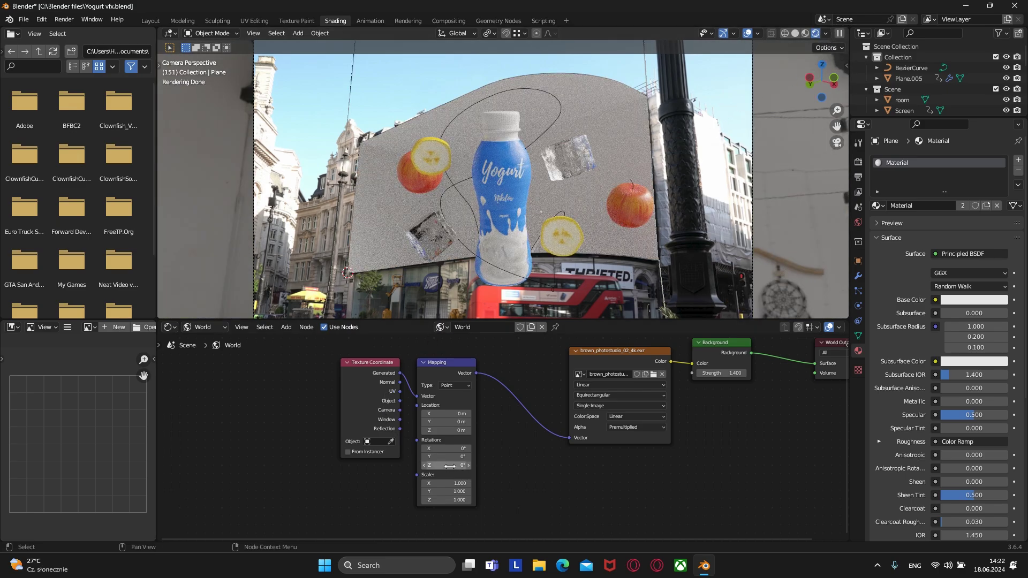
pyautogui.moveTo(463, 466); pyautogui.dragTo(573, 466)
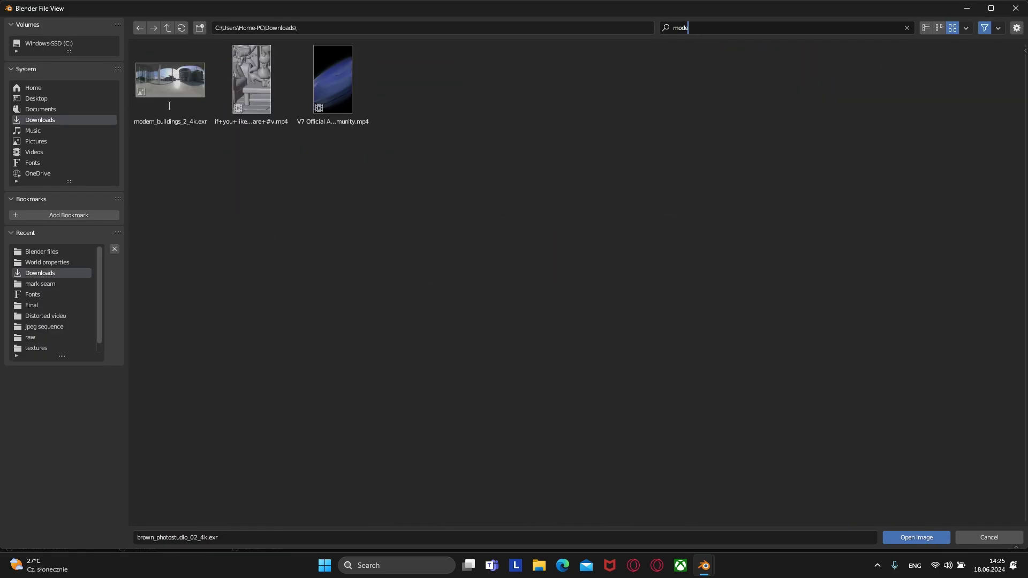
# Replace the world environment image with modern_buildings_2_4k.exr, preview it in rendered shading and lower the background strength to 1.000.
pyautogui.doubleClick(190, 87)
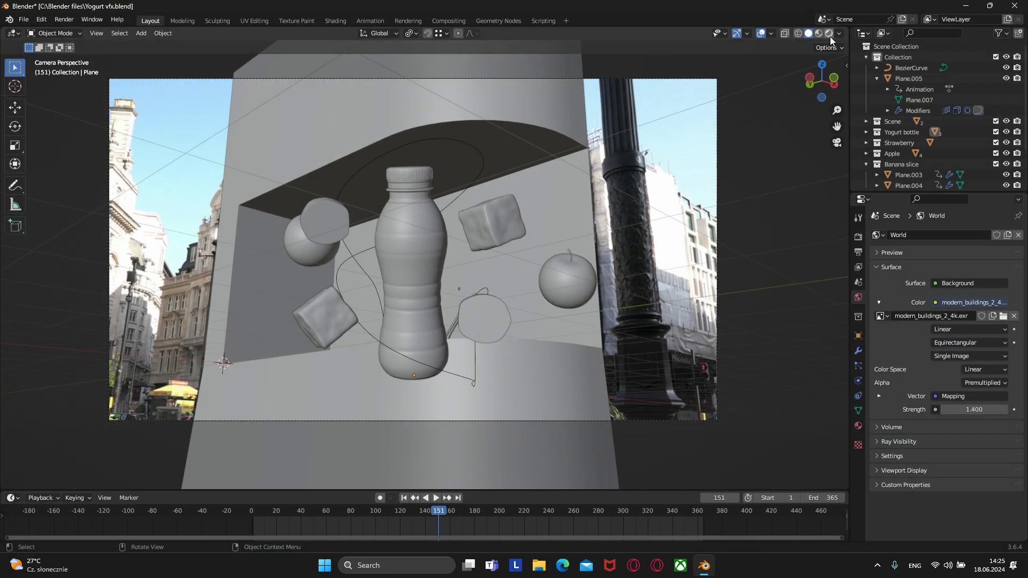
pyautogui.click(828, 33)
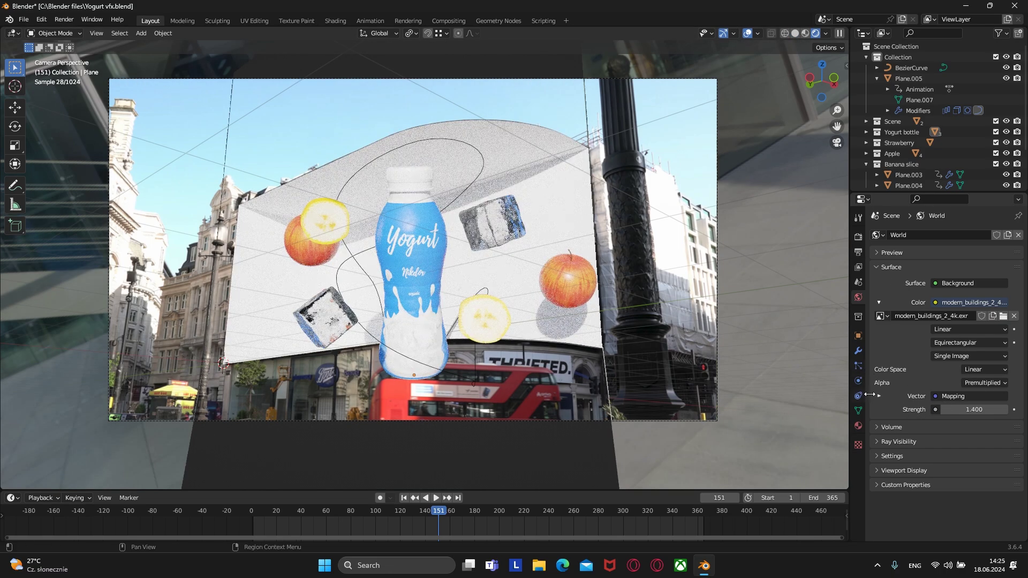
pyautogui.click(944, 413)
pyautogui.click(944, 412)
pyautogui.click(945, 412)
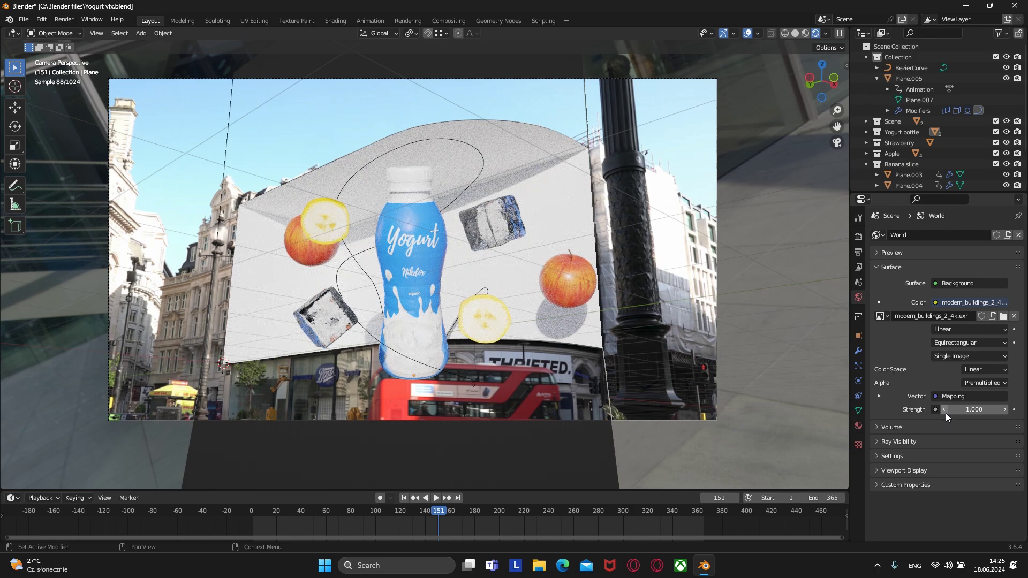
# Set the environment mapping's Y rotation to 0° and its Z rotation to about -554°.
pyautogui.click(879, 396)
pyautogui.click(987, 482)
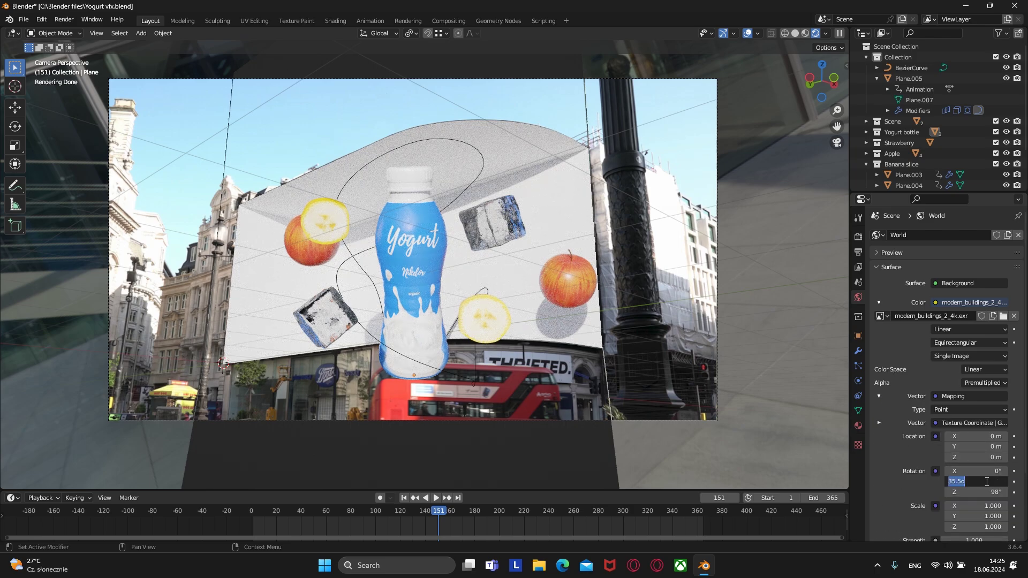
pyautogui.write('0')
pyautogui.press('Return')
pyautogui.moveTo(987, 492); pyautogui.dragTo(701, 492)
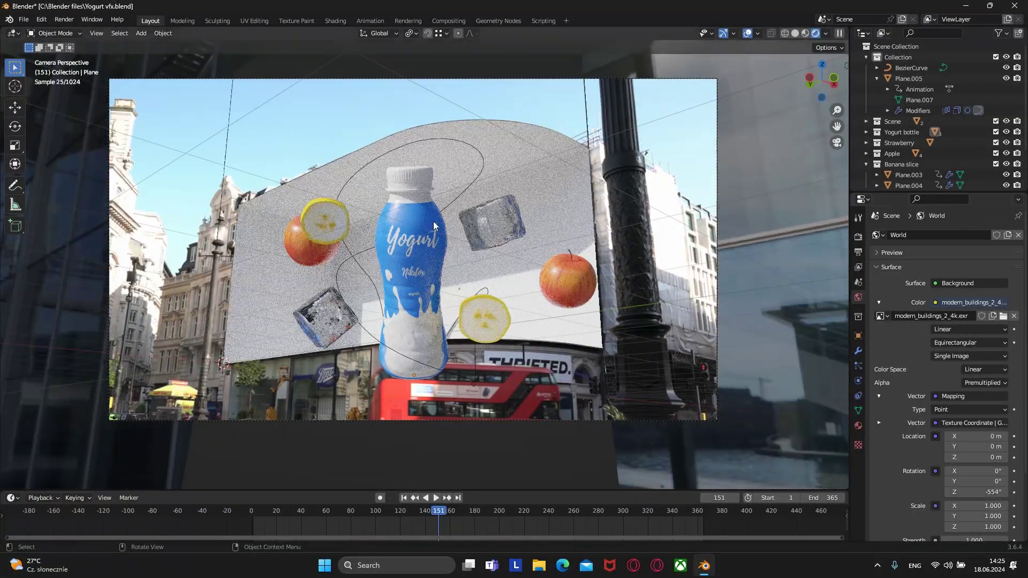
# Inspect the material settings of the yogurt bottle and the upper banana slice.
pyautogui.click(466, 281)
pyautogui.click(858, 426)
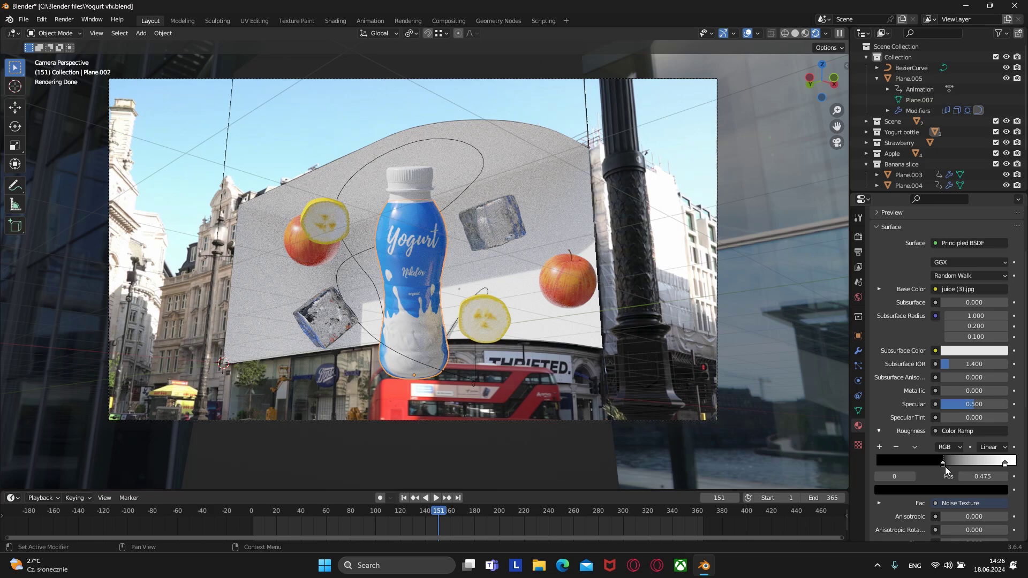
pyautogui.click(307, 215)
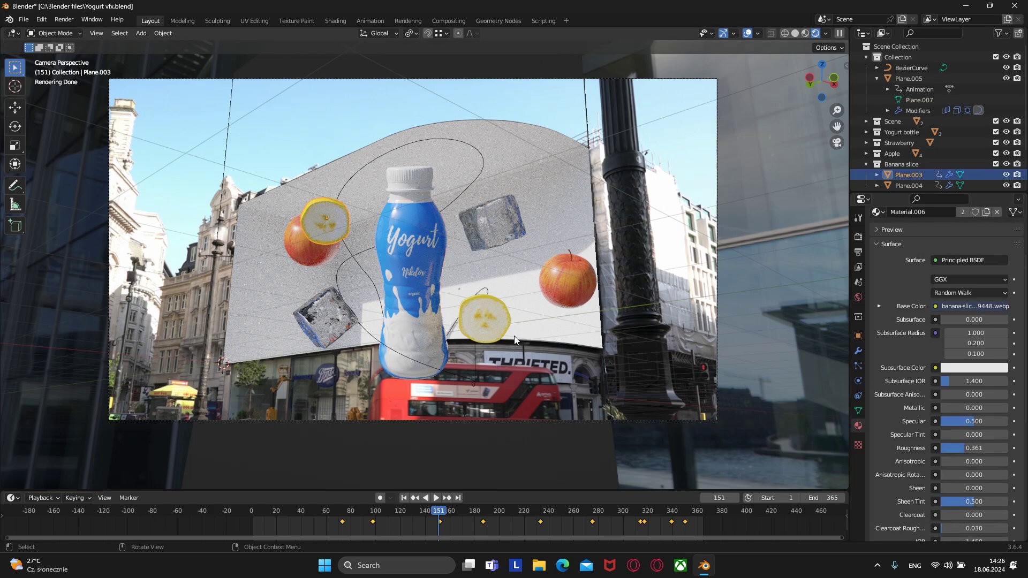
# Change the base colour of the room object's Room material to blue, trying red and violet-blue shades first.
pyautogui.click(569, 146)
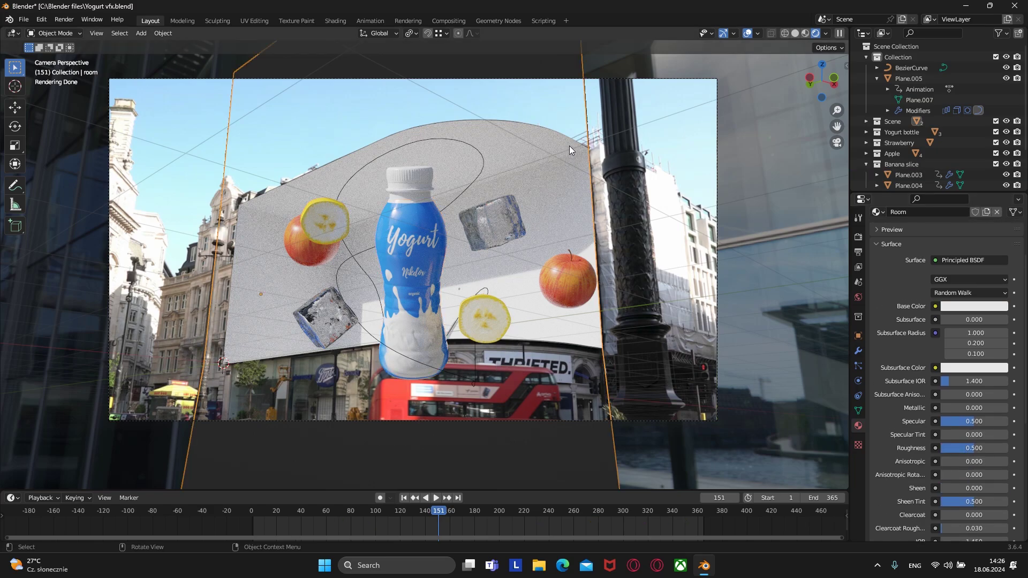
pyautogui.scroll(4, 964, 321)
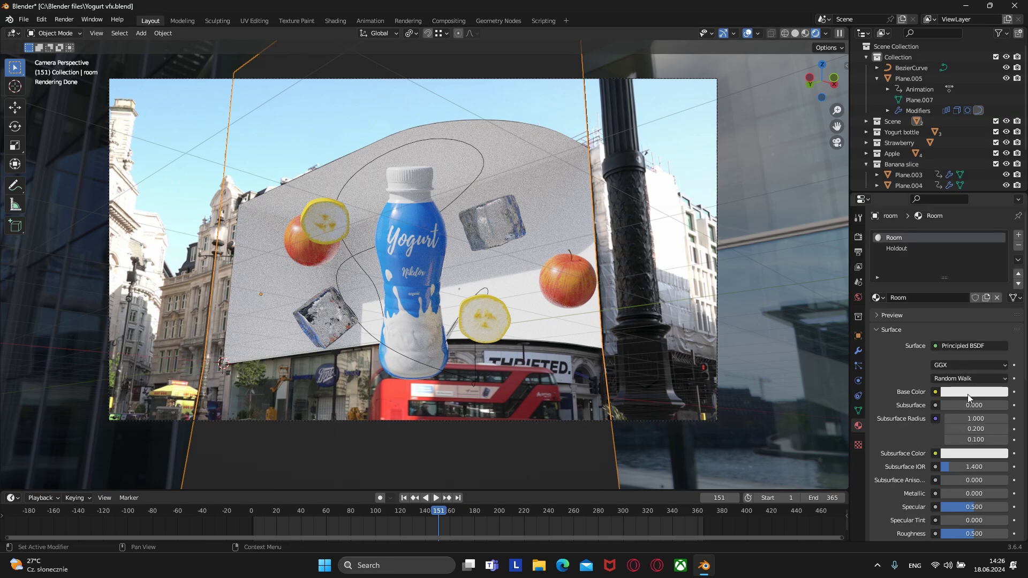
pyautogui.click(968, 393)
pyautogui.click(948, 305)
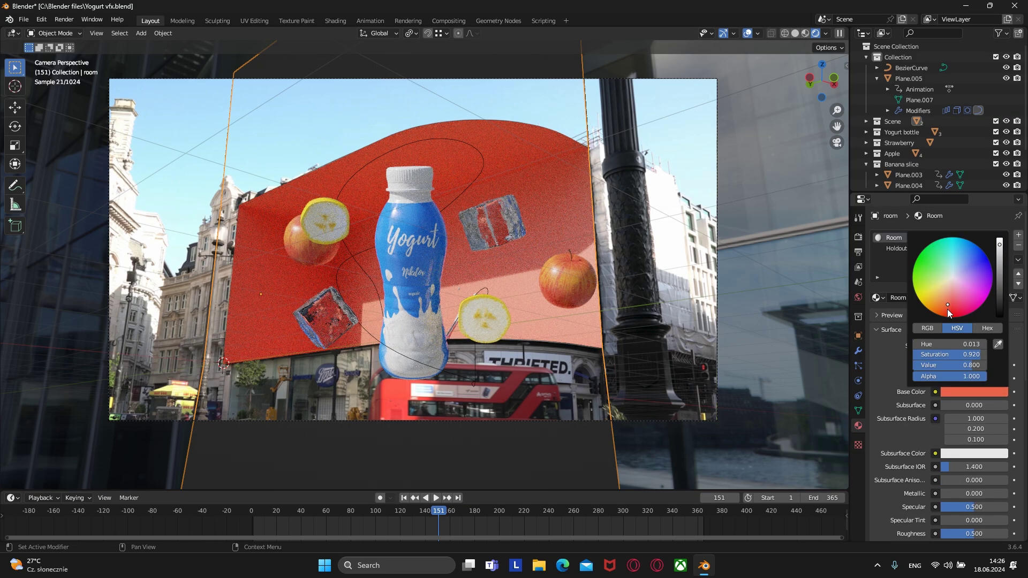
pyautogui.click(970, 263)
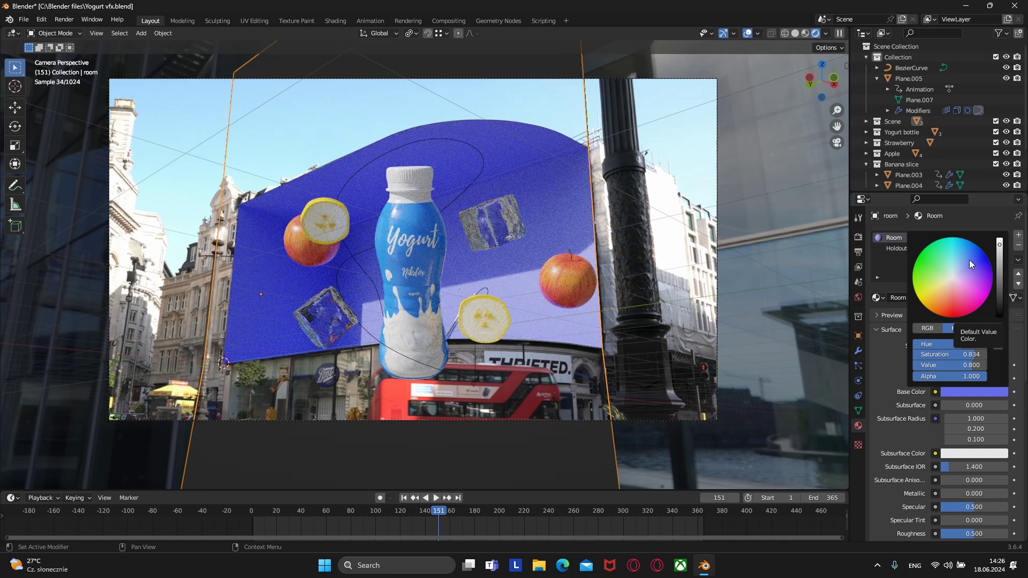
pyautogui.click(971, 256)
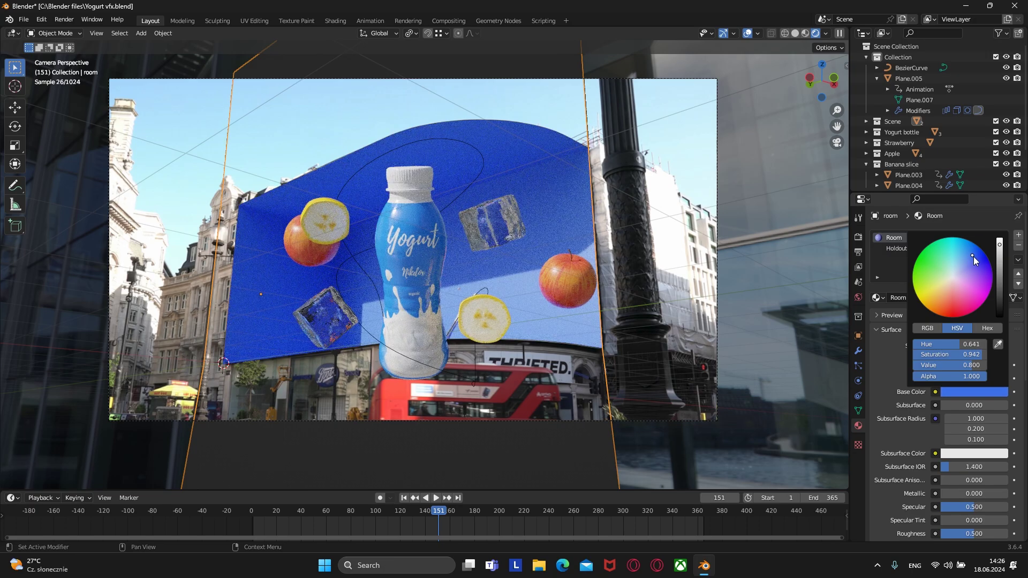
pyautogui.click(974, 261)
pyautogui.click(970, 252)
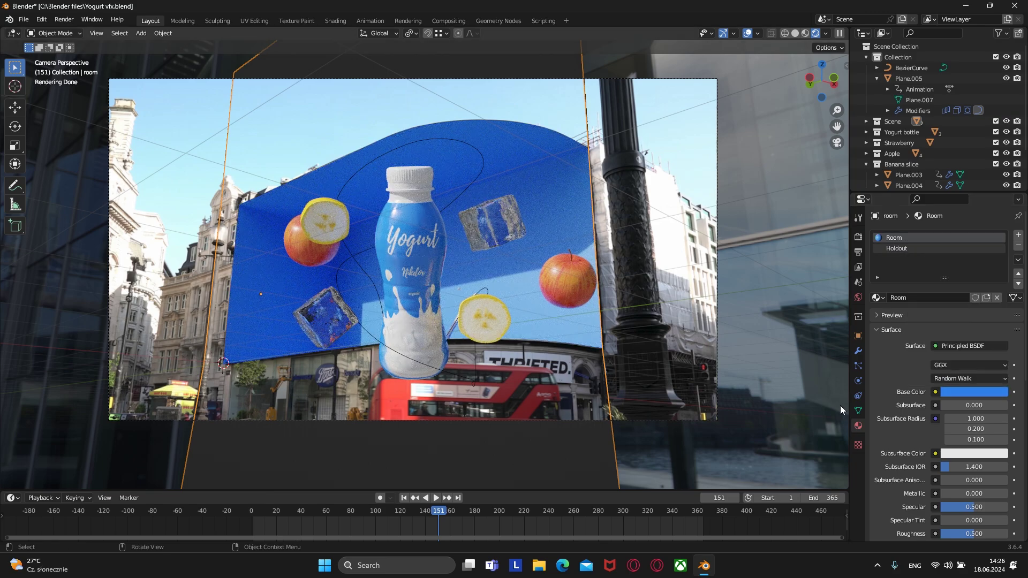
# Add an area light at the world origin and rotate it -90° about the global Y axis.
pyautogui.scroll(2, 522, 304)
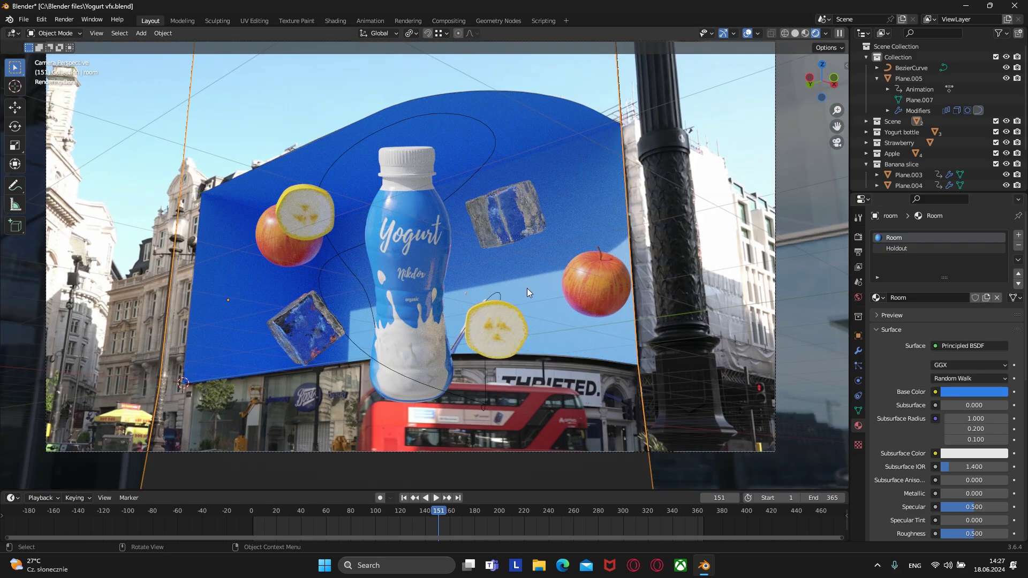
pyautogui.moveTo(527, 289); pyautogui.dragTo(407, 293, button='middle')
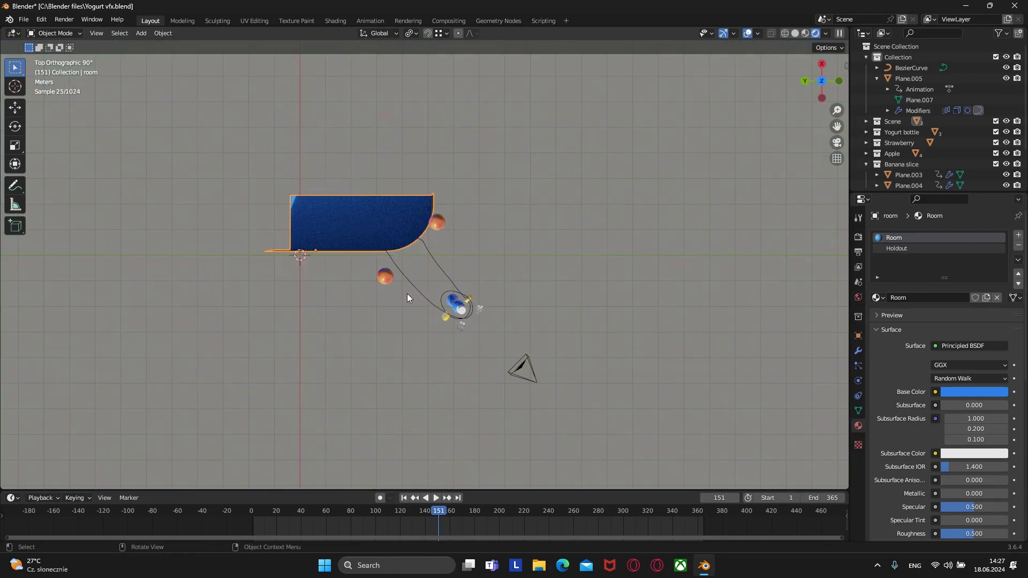
pyautogui.hotkey('shift', 'a')
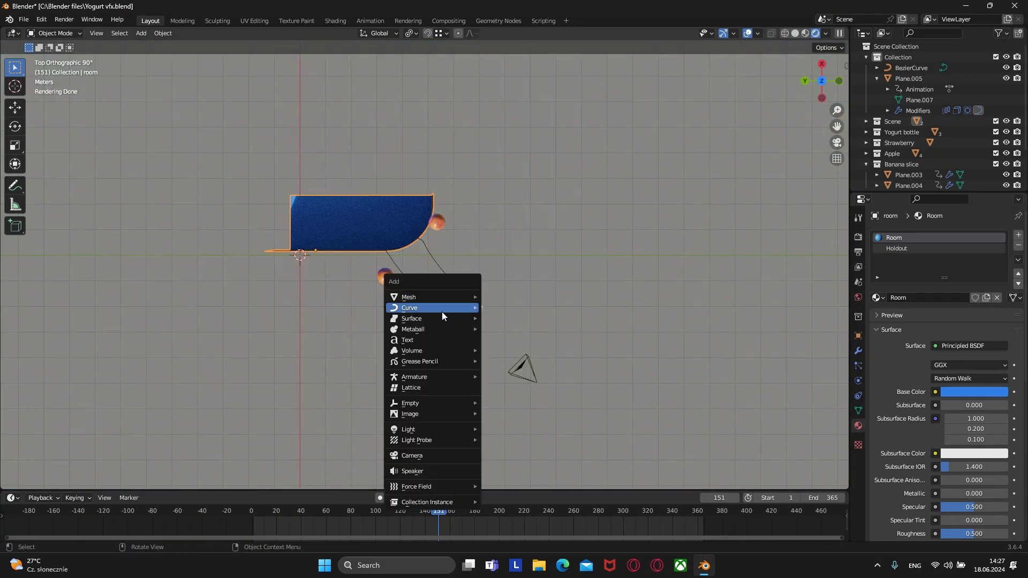
pyautogui.moveTo(408, 430)
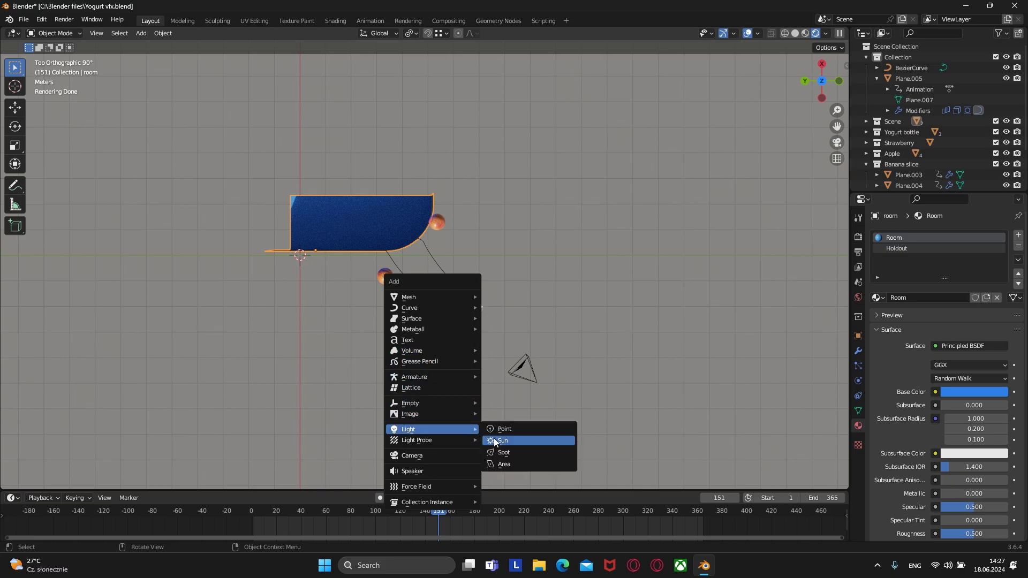
pyautogui.click(502, 464)
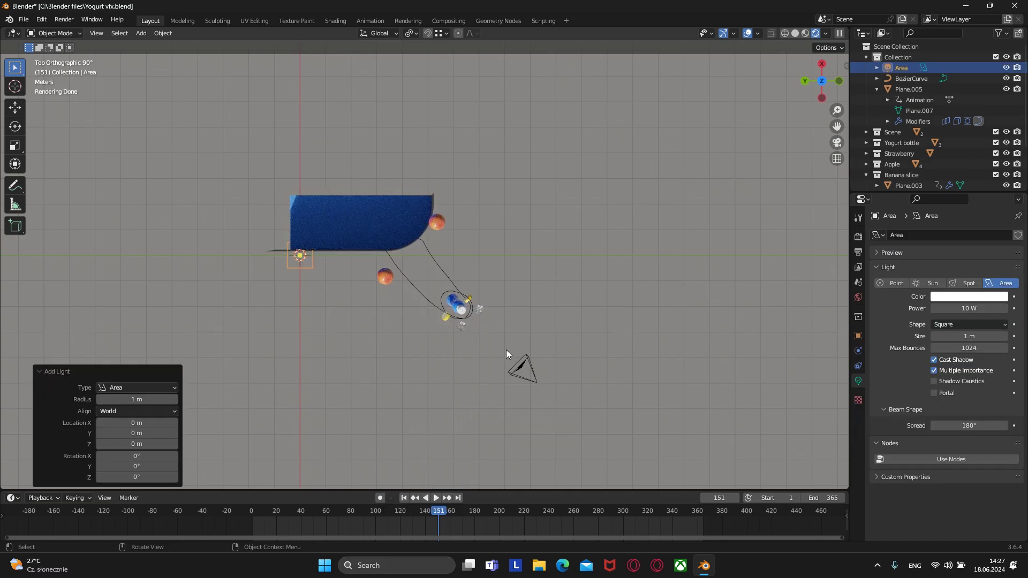
pyautogui.press('r')
pyautogui.press('y')
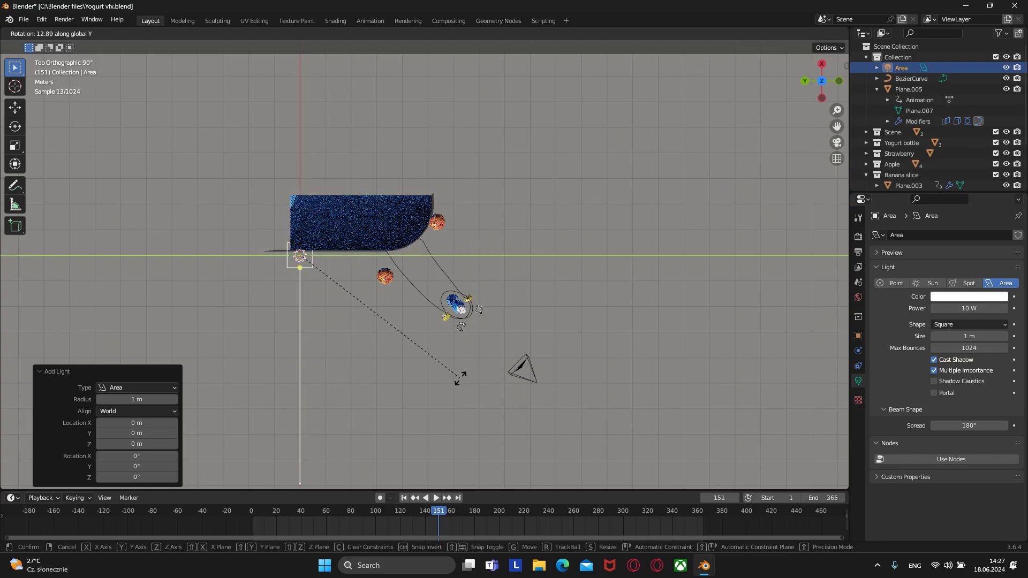
pyautogui.write('90')
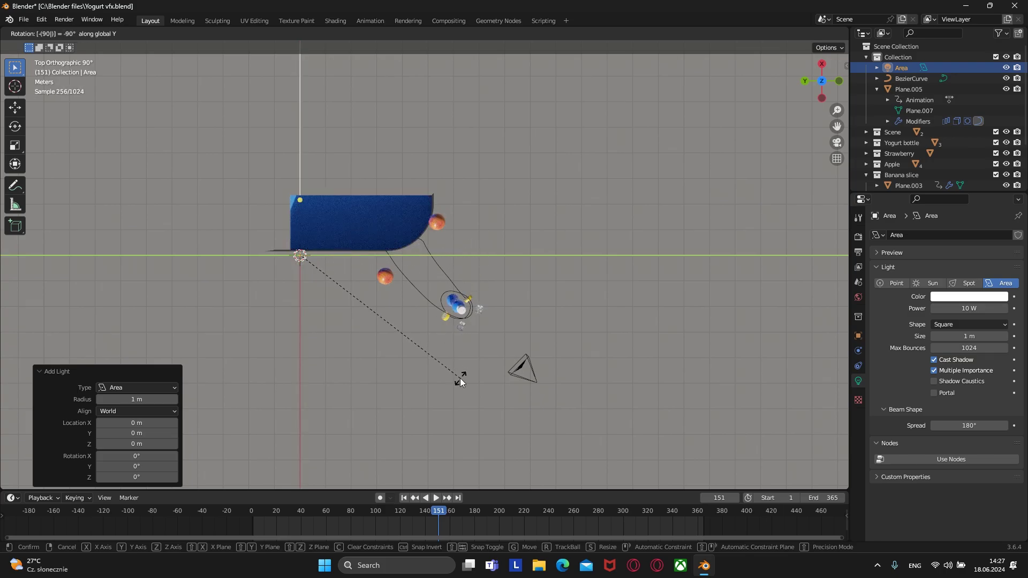
pyautogui.press('Return')
# Enlarge the area light uniformly by a factor of about 2.79 and again by about 1.41.
pyautogui.moveTo(461, 378); pyautogui.dragTo(447, 298, button='middle')
pyautogui.press('s')
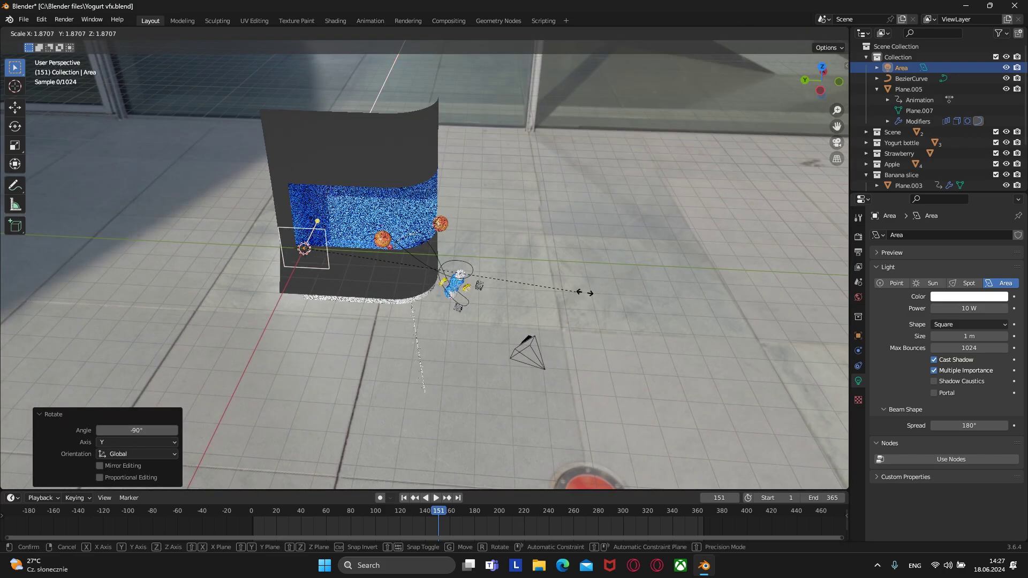
pyautogui.click(721, 271)
pyautogui.press('s')
pyautogui.press('y')
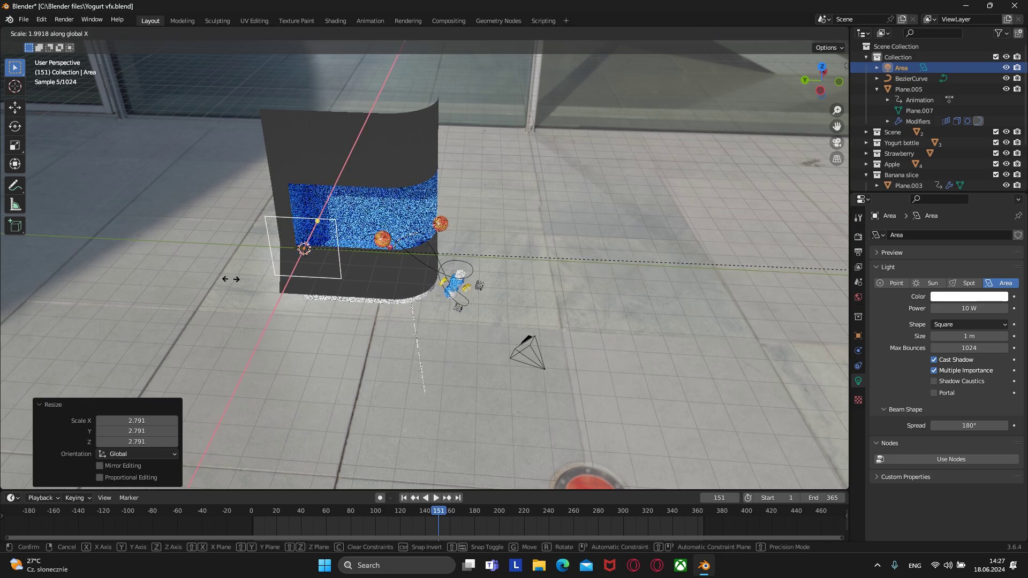
pyautogui.click(512, 266)
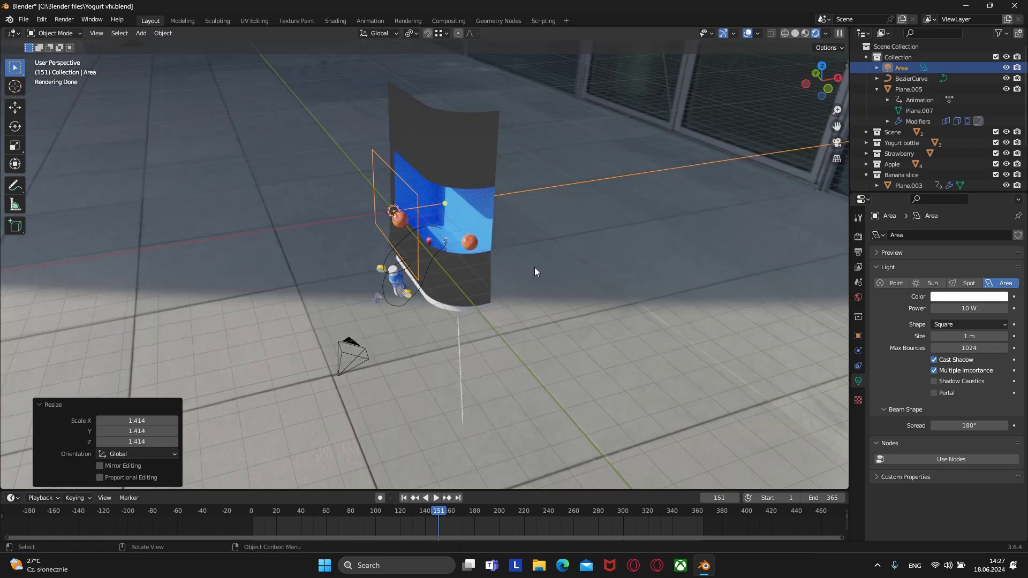
# Move the area light beside the yogurt bottle in top view and rotate it about 59° so it faces the room.
pyautogui.press('KP_1')
pyautogui.press('KP_7')
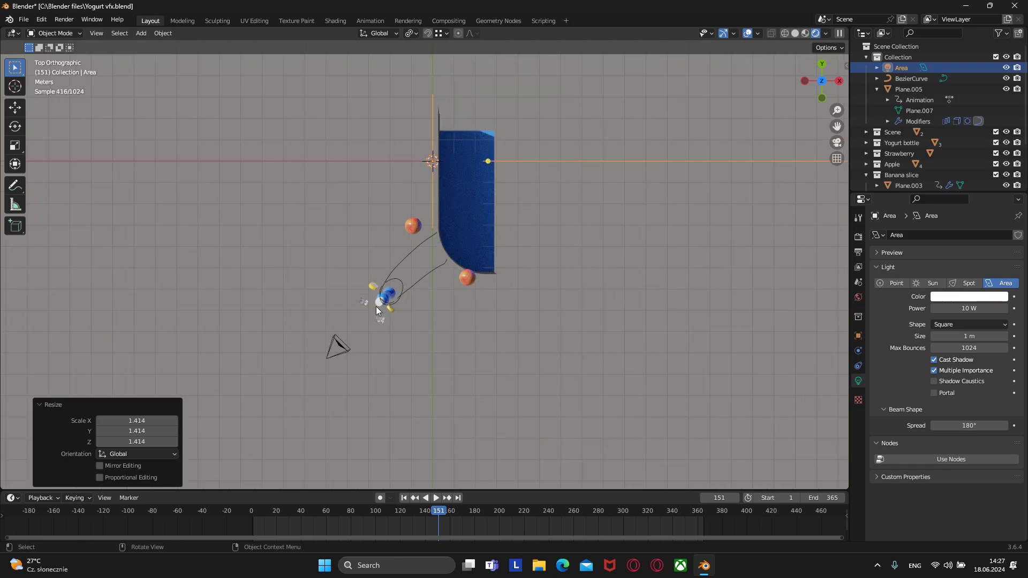
pyautogui.press('g')
pyautogui.click(517, 403)
pyautogui.press('r')
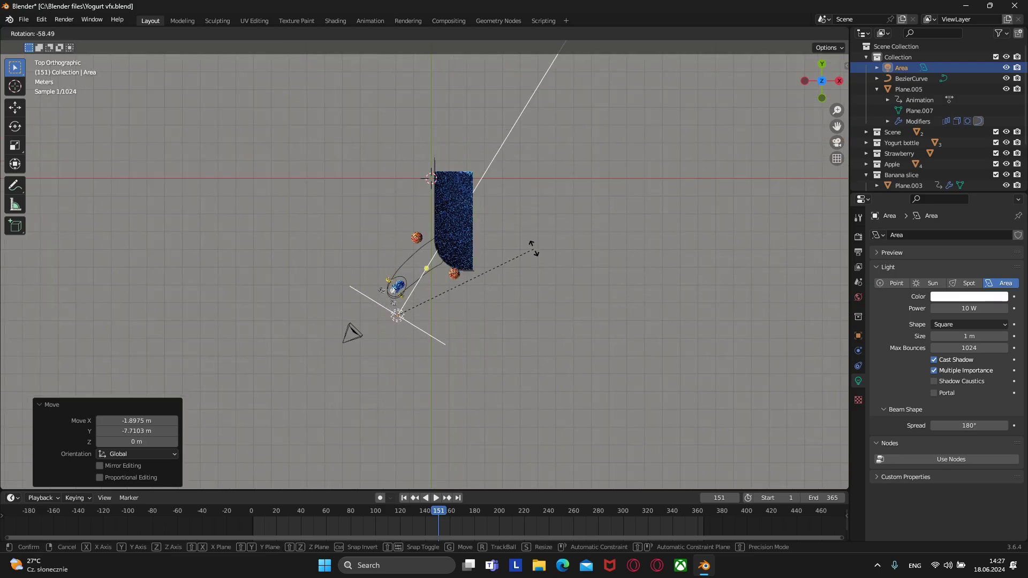
pyautogui.click(527, 266)
pyautogui.press('g')
pyautogui.click(509, 291)
pyautogui.press('KP_0')
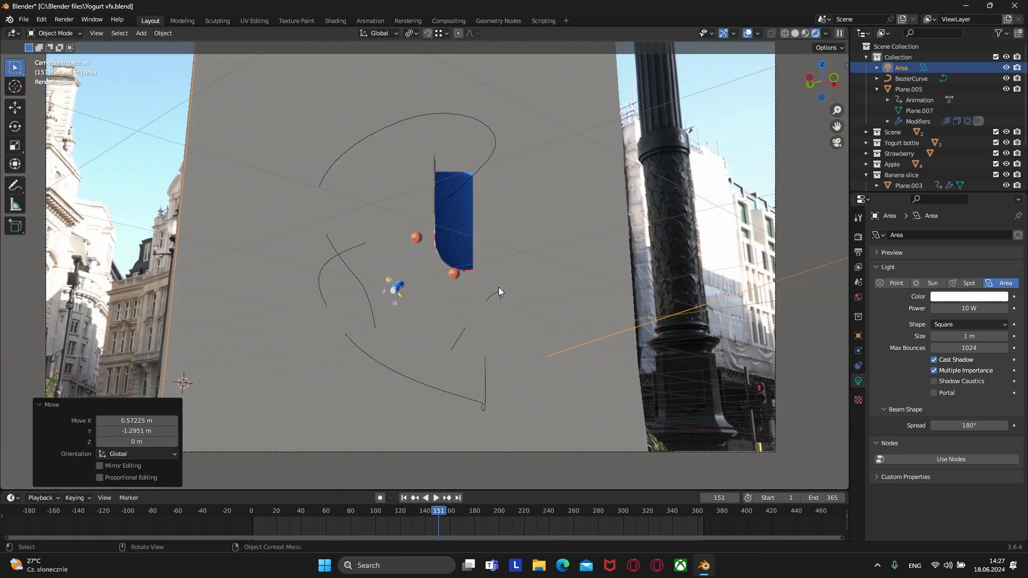
# Move the area light about -1.11 m in X, -3.61 m in Y and -0.28 m in Z, and rotate it about -9.7° in top view.
pyautogui.moveTo(498, 283); pyautogui.dragTo(554, 327, button='middle')
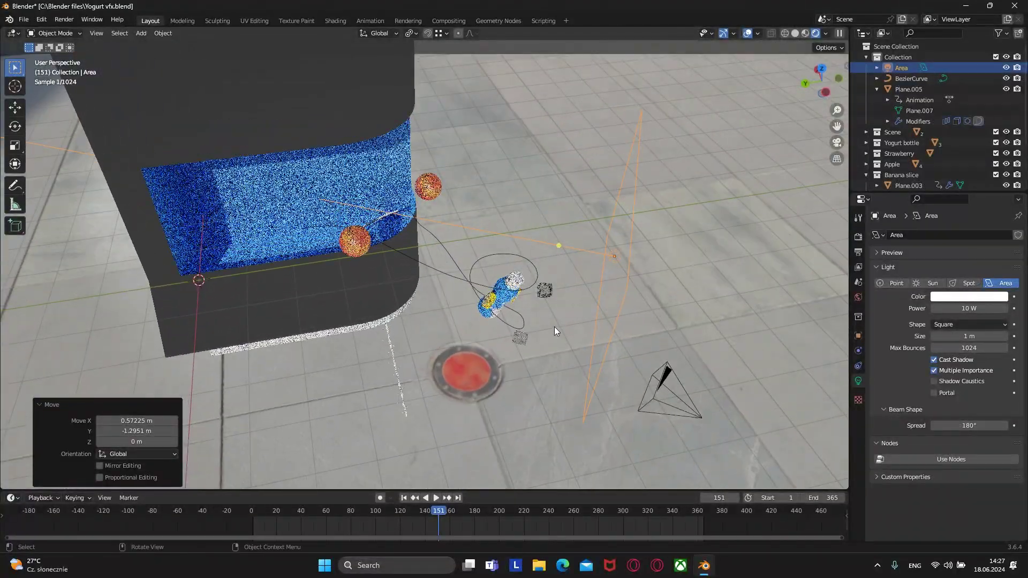
pyautogui.press('g')
pyautogui.click(783, 345)
pyautogui.press('KP_7')
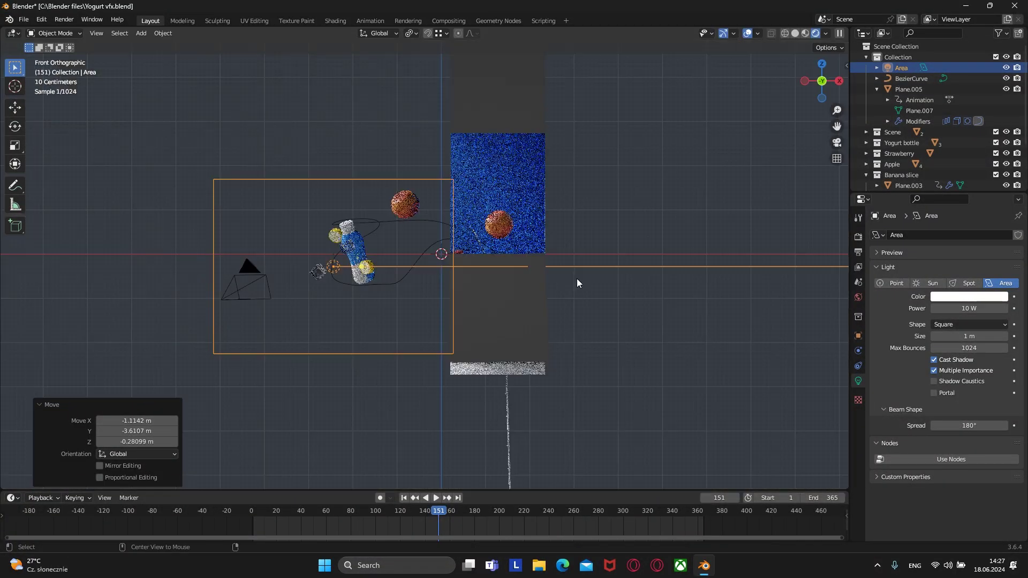
pyautogui.scroll(-4, 544, 308)
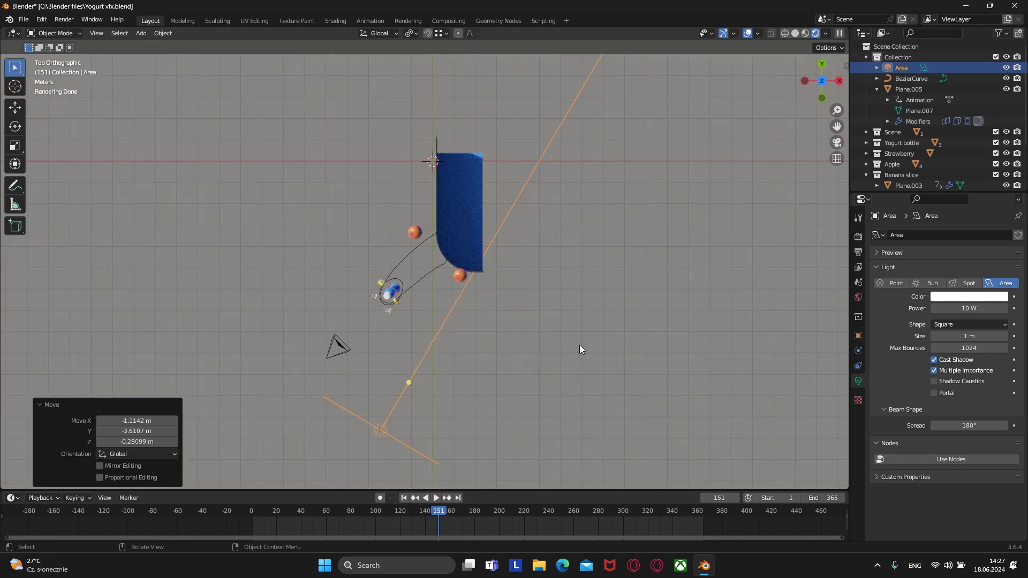
pyautogui.press('r')
pyautogui.click(574, 291)
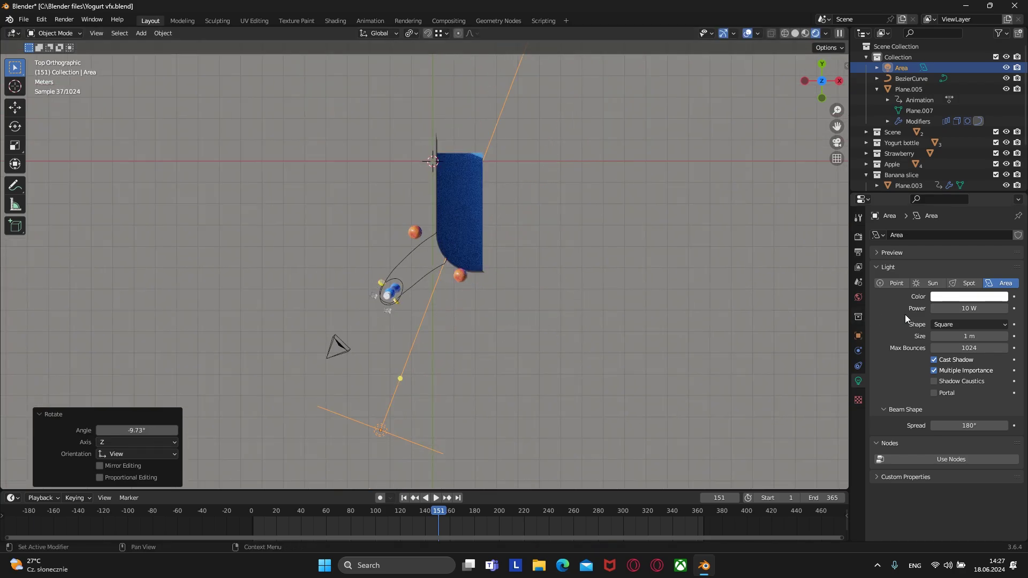
# Disable Multiple Importance for the area light and set its power to 800 W, trying 1000 W first through the camera.
pyautogui.click(955, 308)
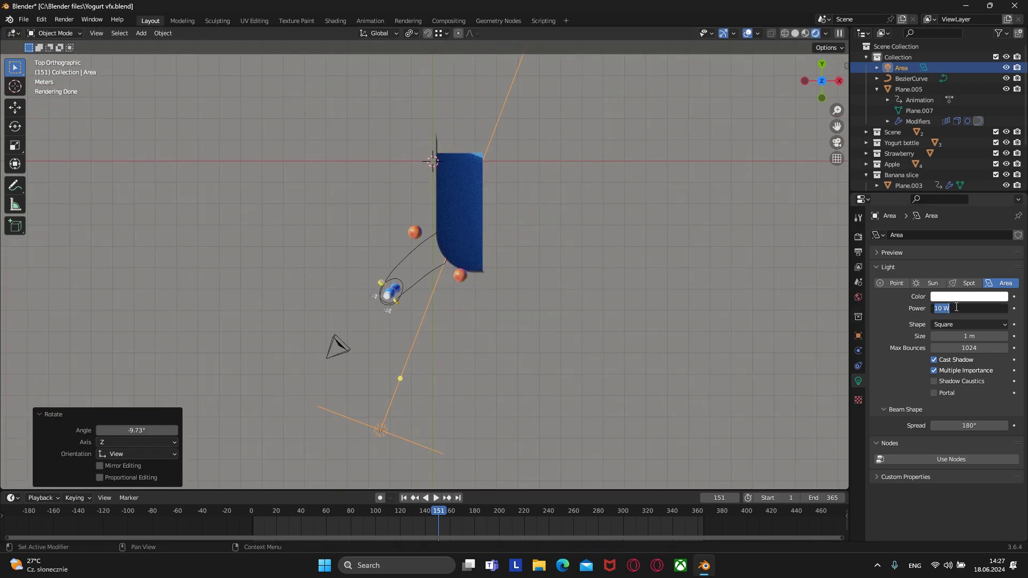
pyautogui.press('Return')
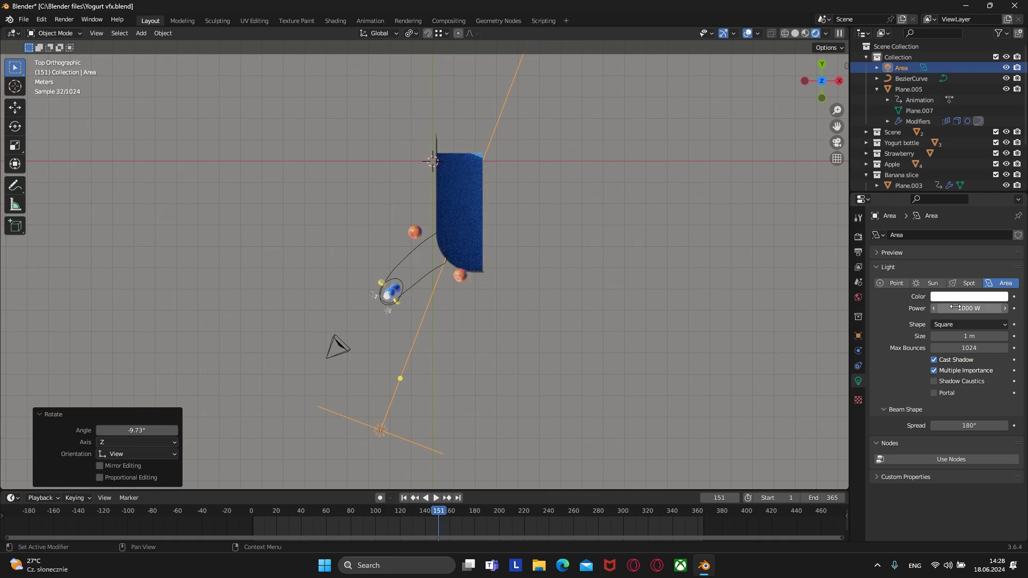
pyautogui.press('KP_0')
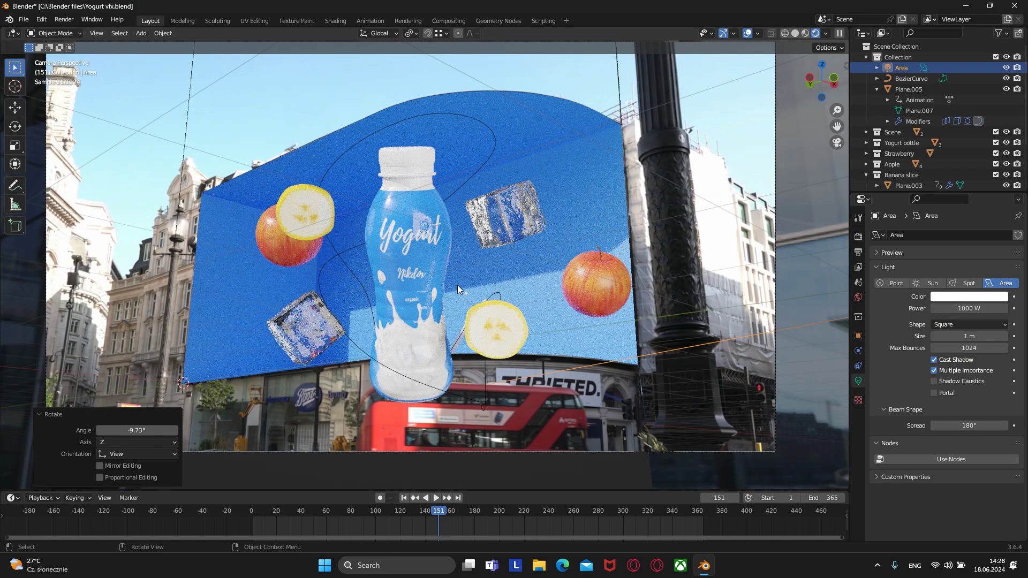
pyautogui.click(935, 371)
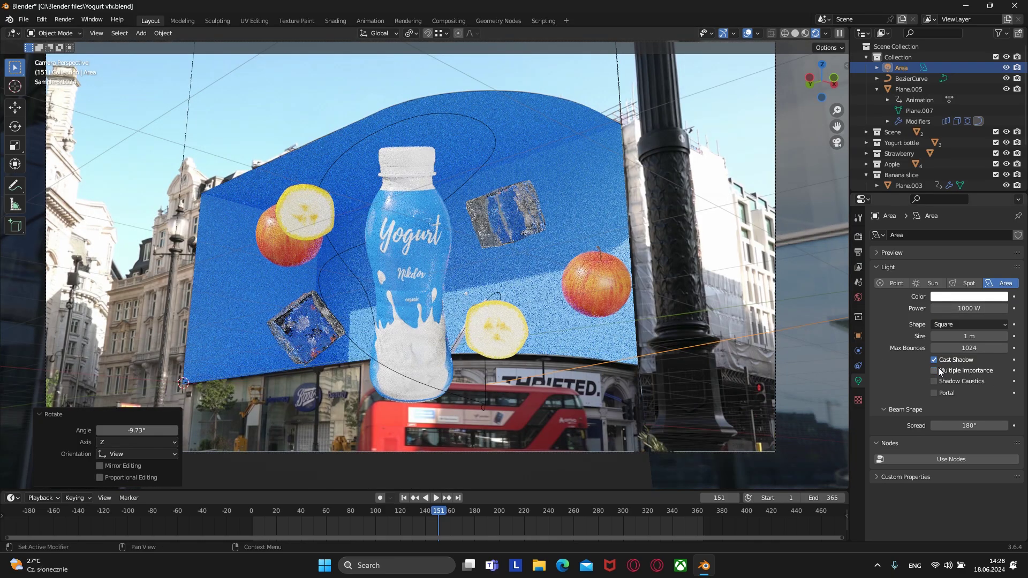
pyautogui.click(991, 309)
pyautogui.write('800')
pyautogui.press('Return')
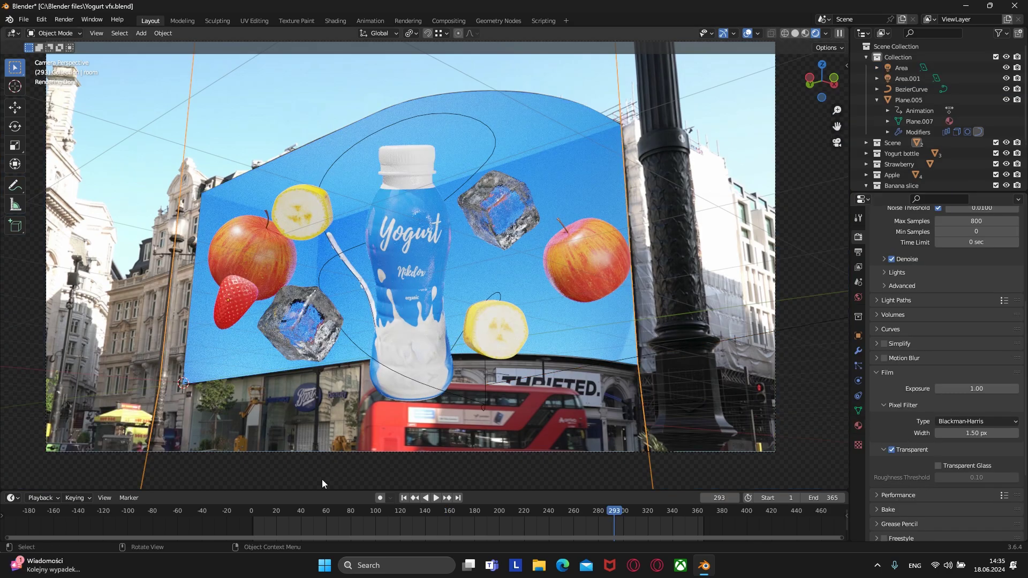
# Go to frame 10 and assign the existing Holdout material to the Screen object covering the billboard.
pyautogui.click(272, 513)
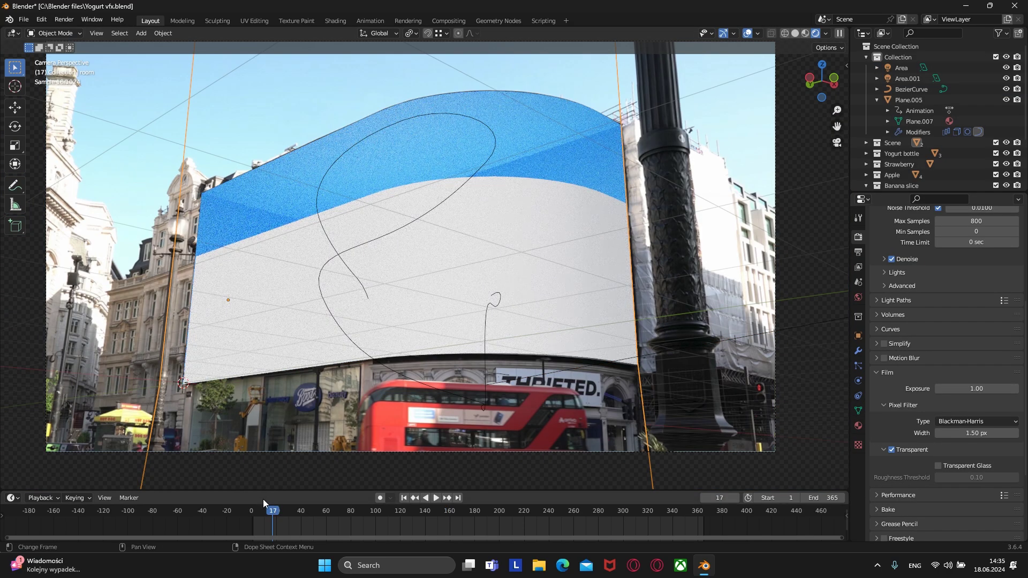
pyautogui.click(265, 509)
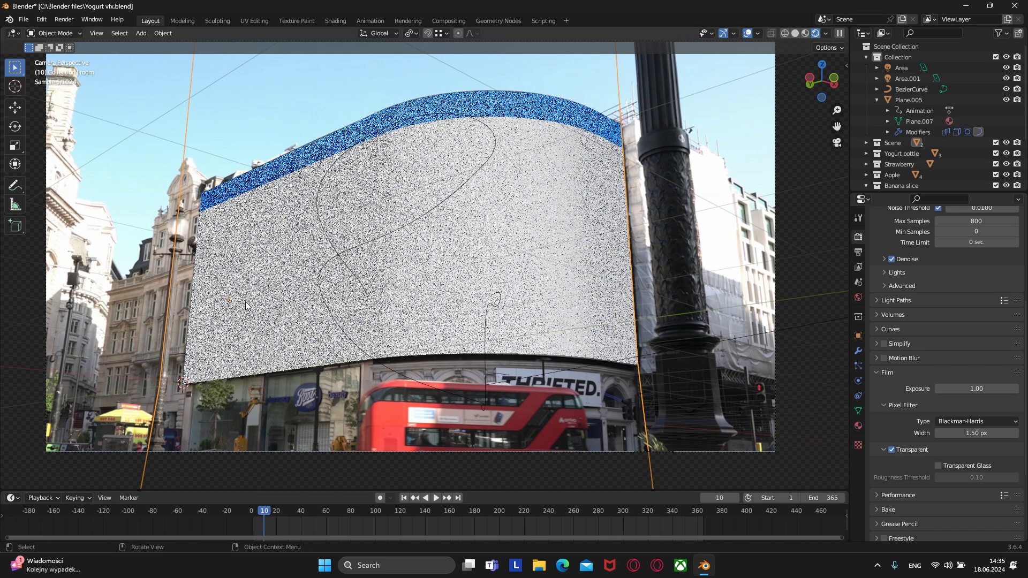
pyautogui.click(232, 272)
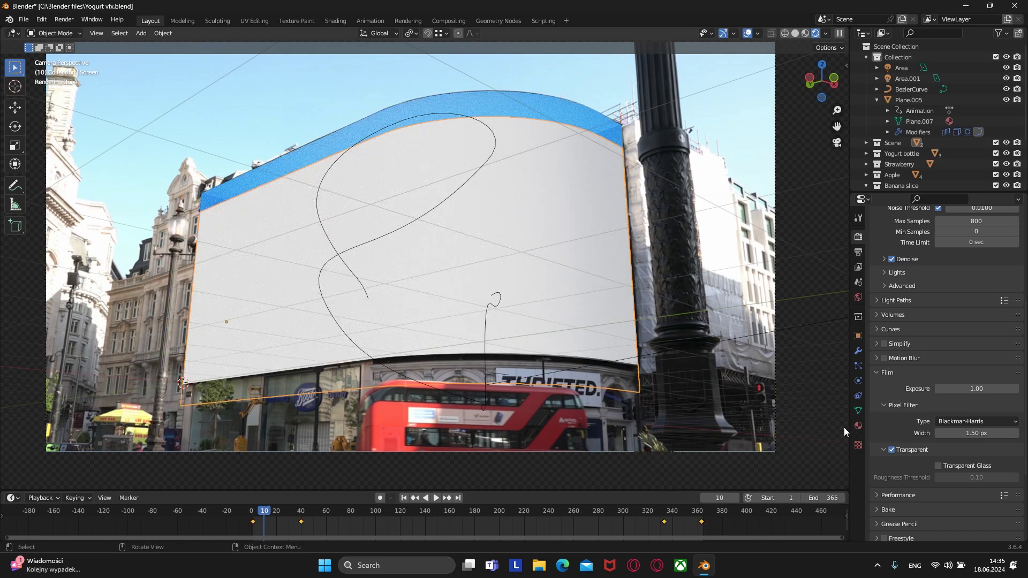
pyautogui.click(859, 425)
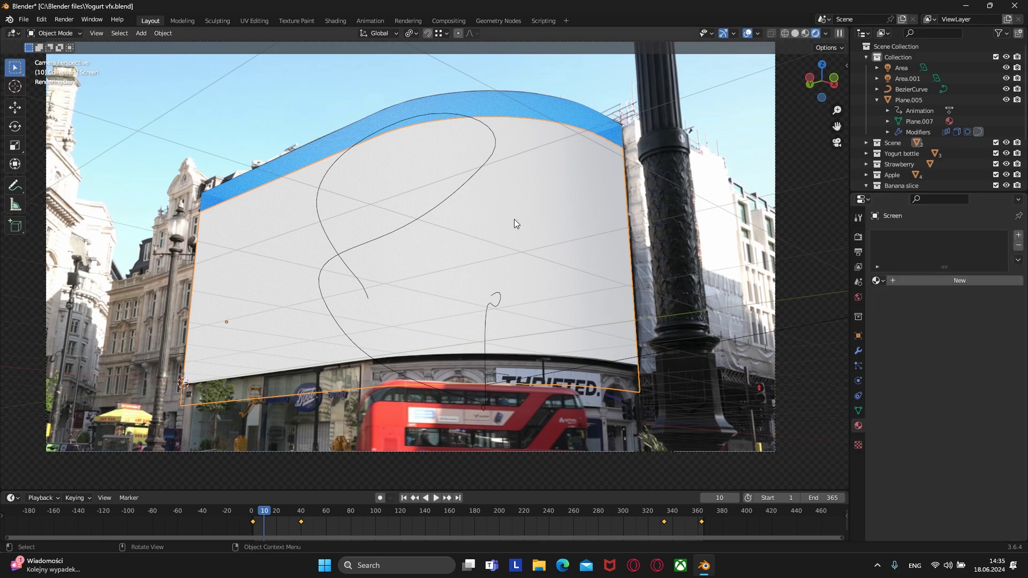
pyautogui.click(878, 281)
pyautogui.click(899, 297)
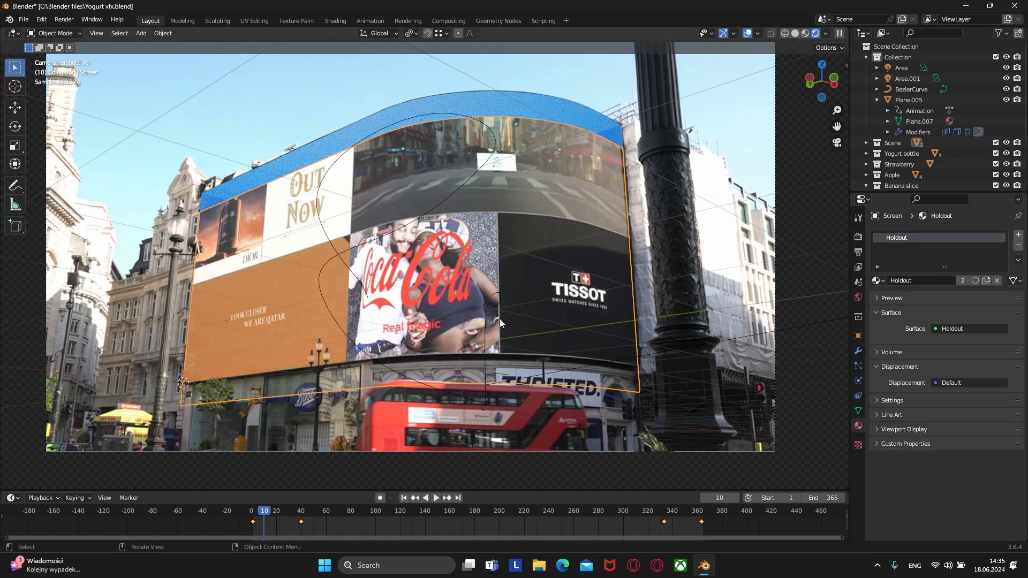